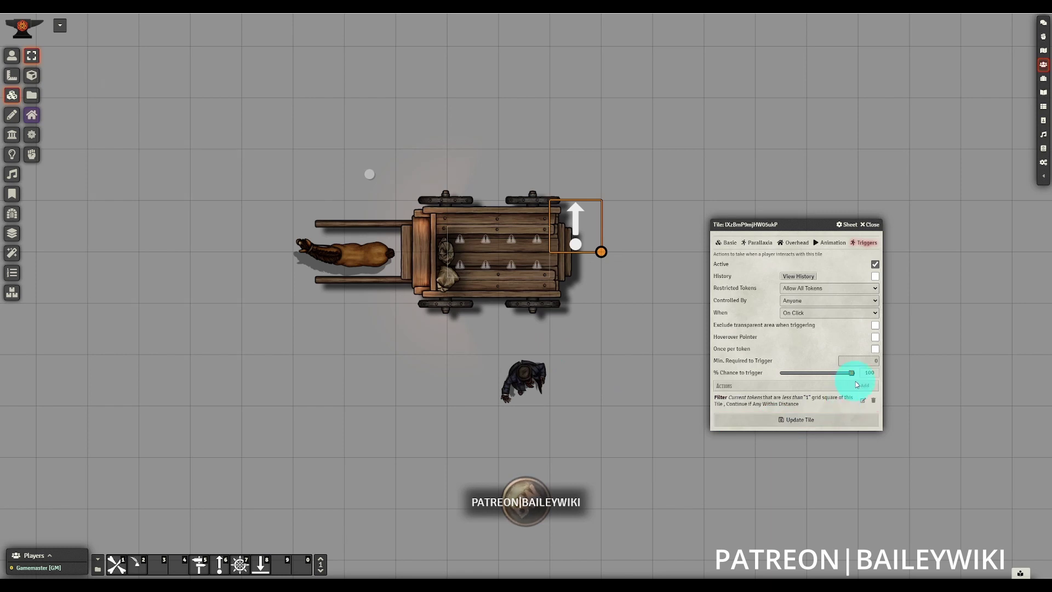
Add a Check entity count action that continues only when current tokens exceed 0.
click(586, 289)
scroll(585, 366, down, 10)
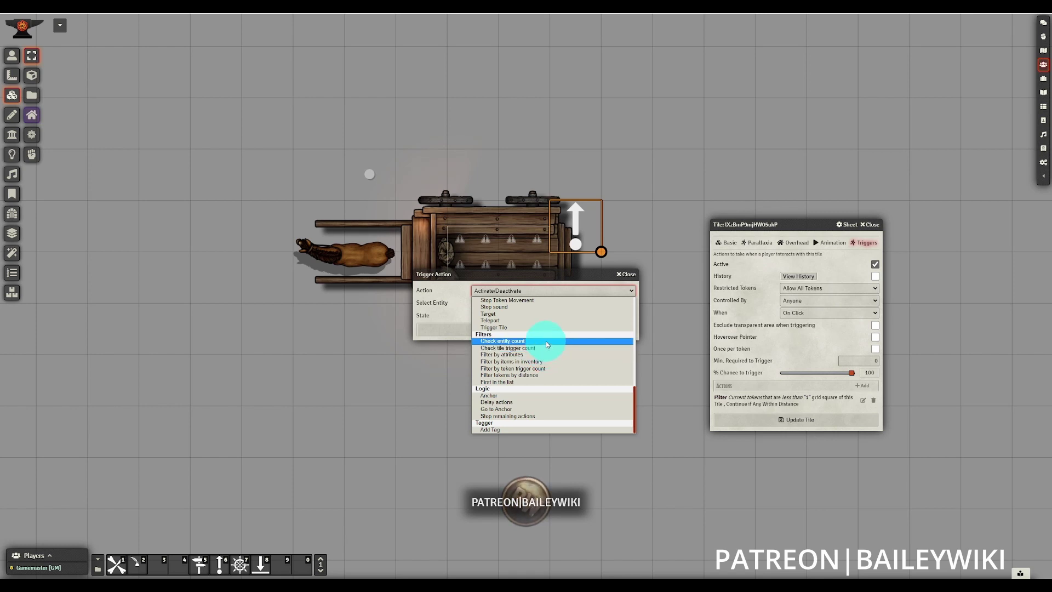
click(546, 341)
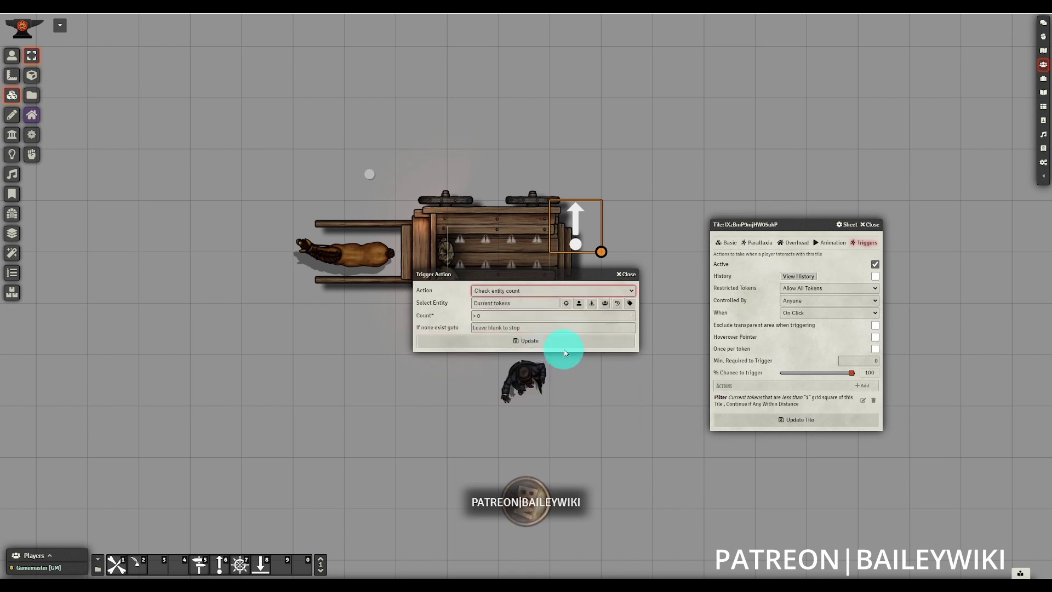
click(490, 345)
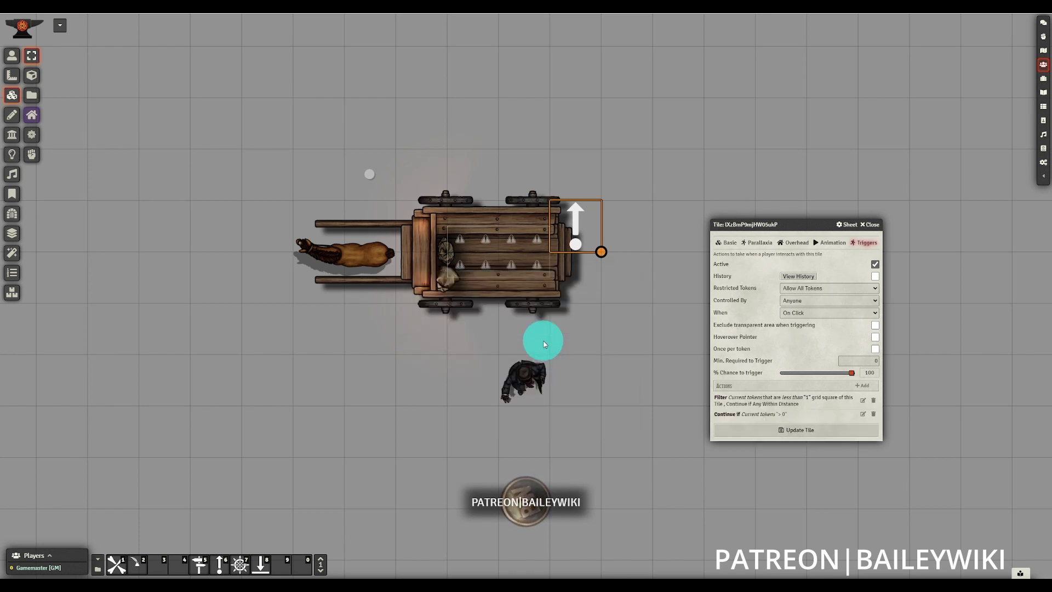
Add a Target action set to clear all targets, then save the tile.
click(860, 387)
click(541, 292)
scroll(559, 338, down, 2)
scroll(559, 339, down, 4)
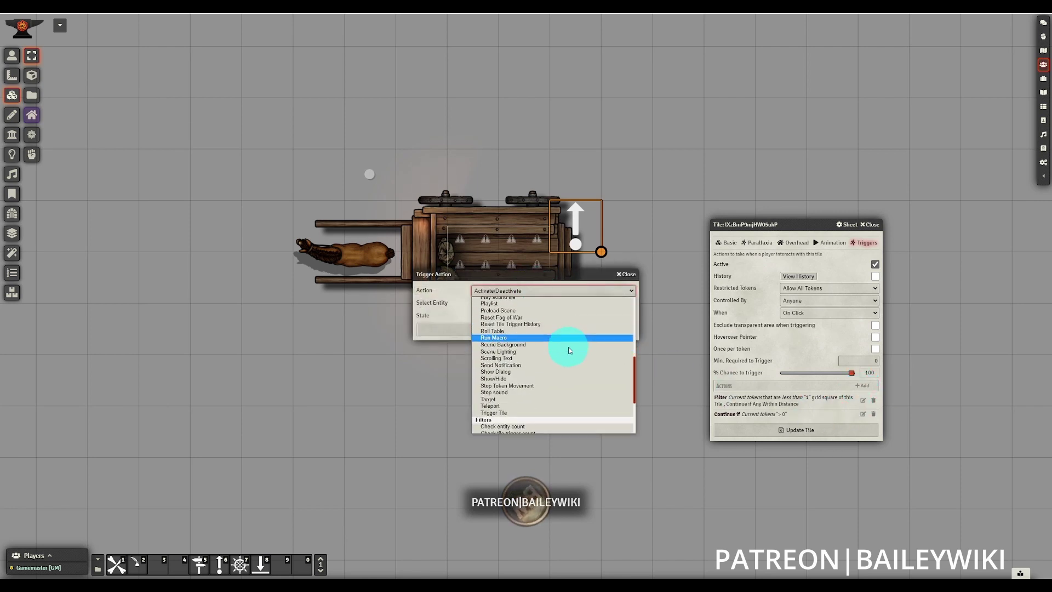
click(500, 395)
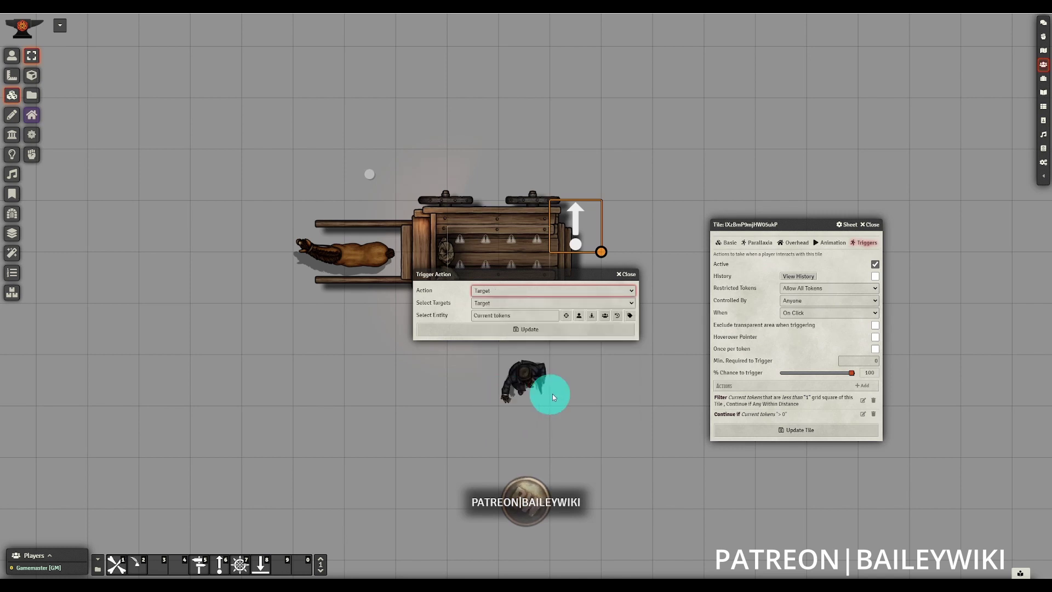
click(580, 303)
click(536, 319)
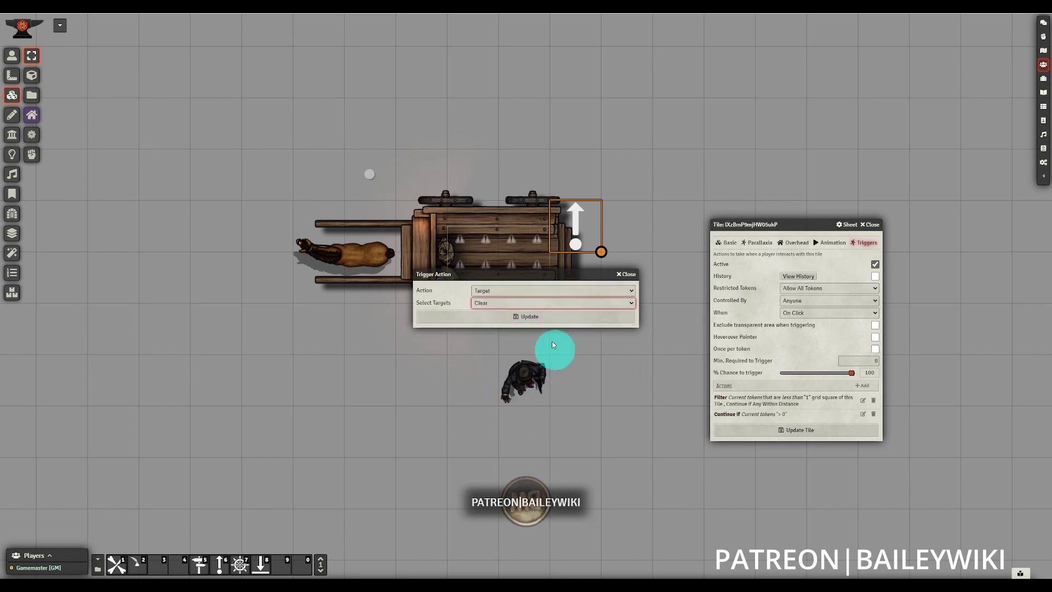
click(547, 317)
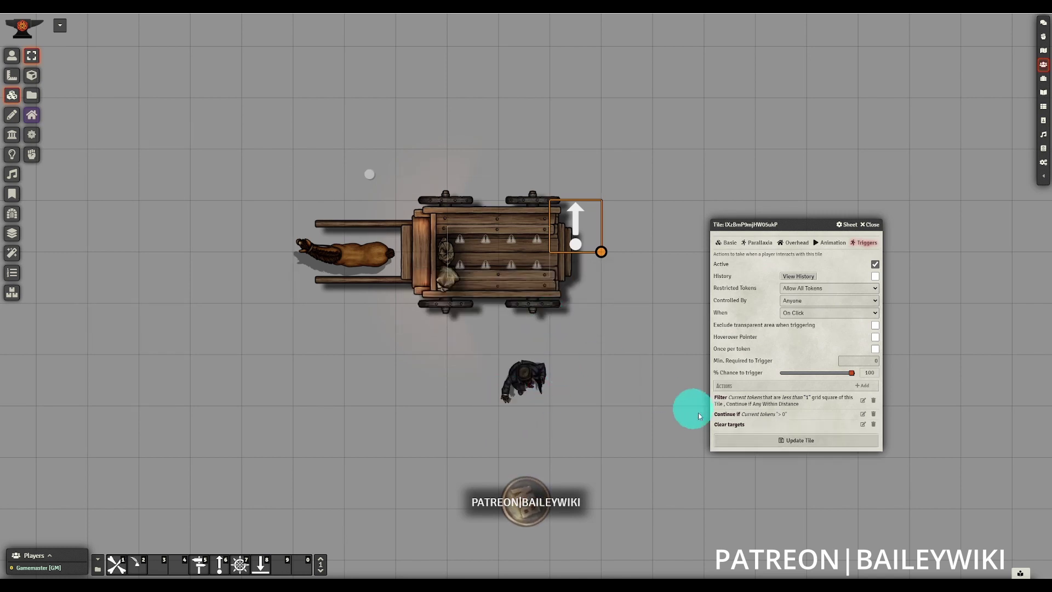
click(820, 439)
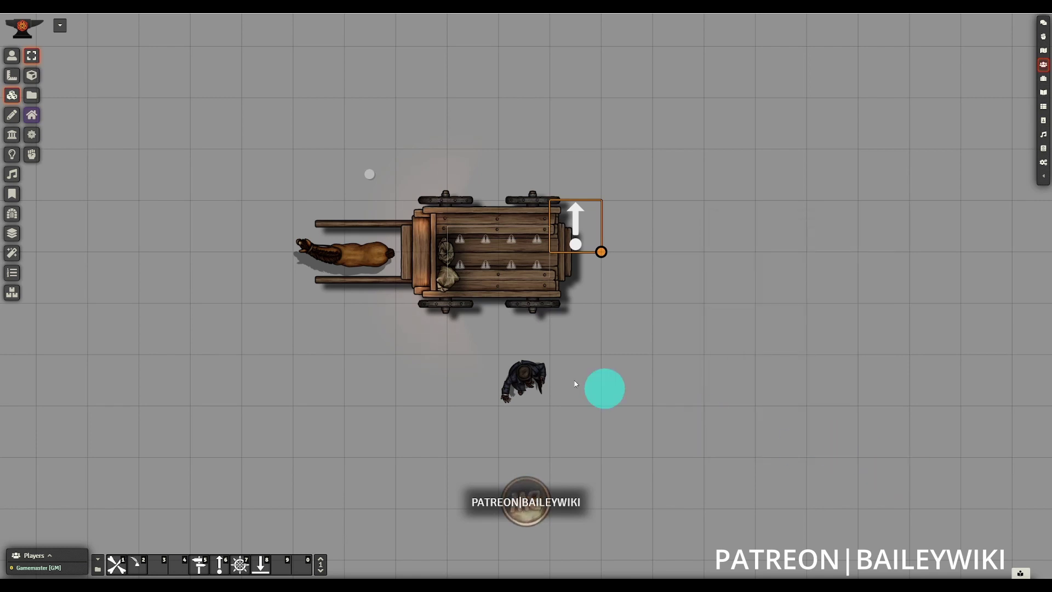
Select the character, target the Draft Horse, then run (TA)Mount Up! and (TA)Stop Follow!
click(12, 55)
click(535, 372)
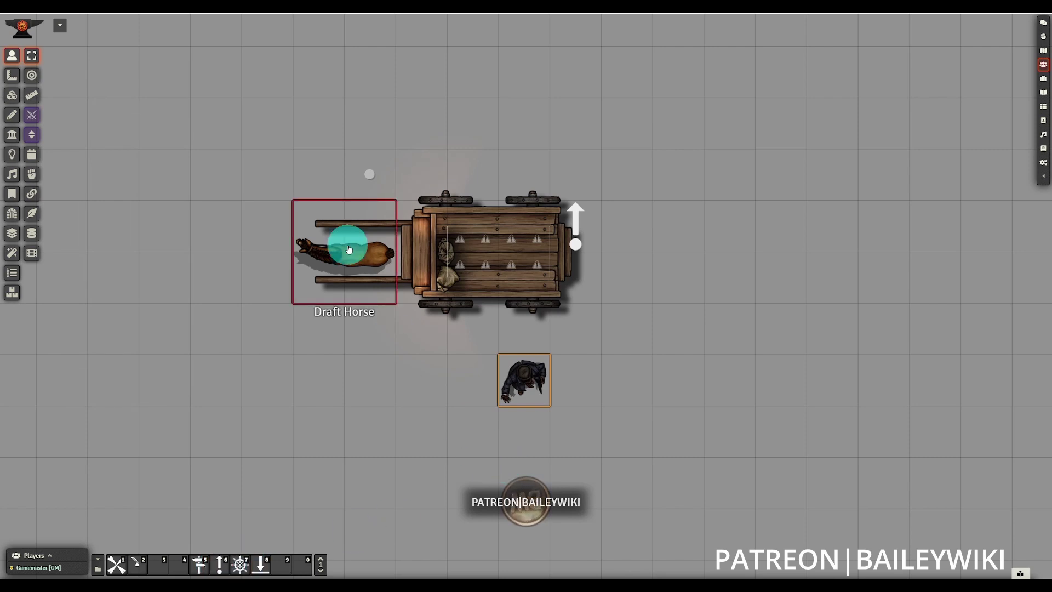
click(32, 75)
click(332, 254)
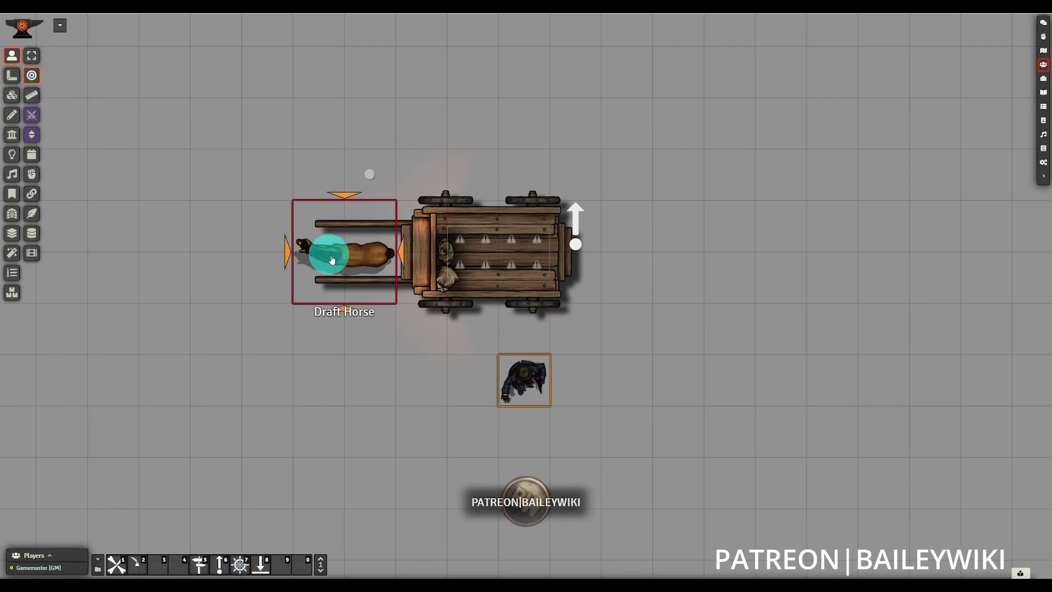
click(221, 564)
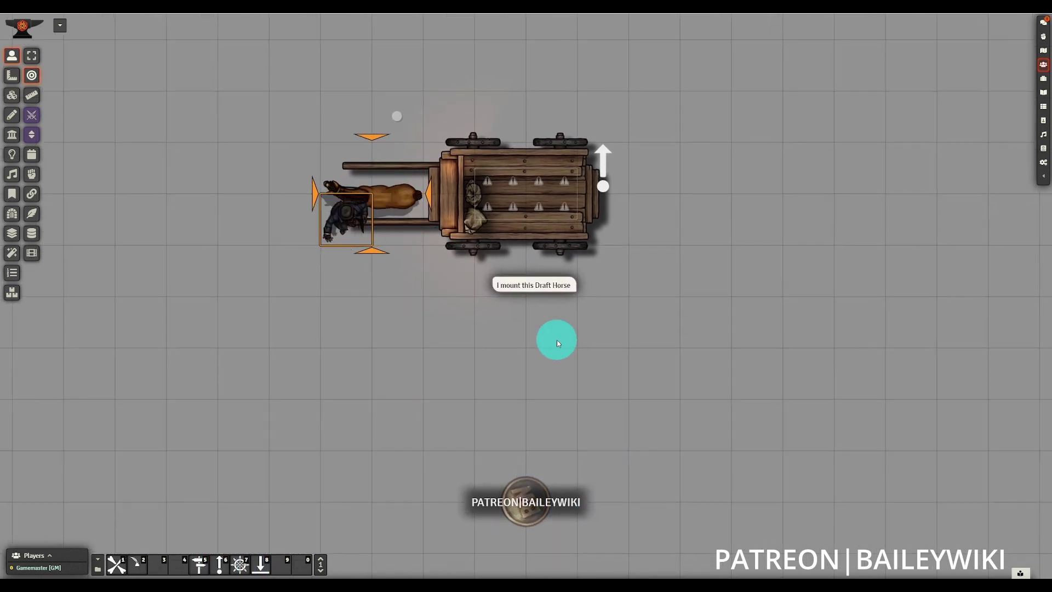
click(250, 568)
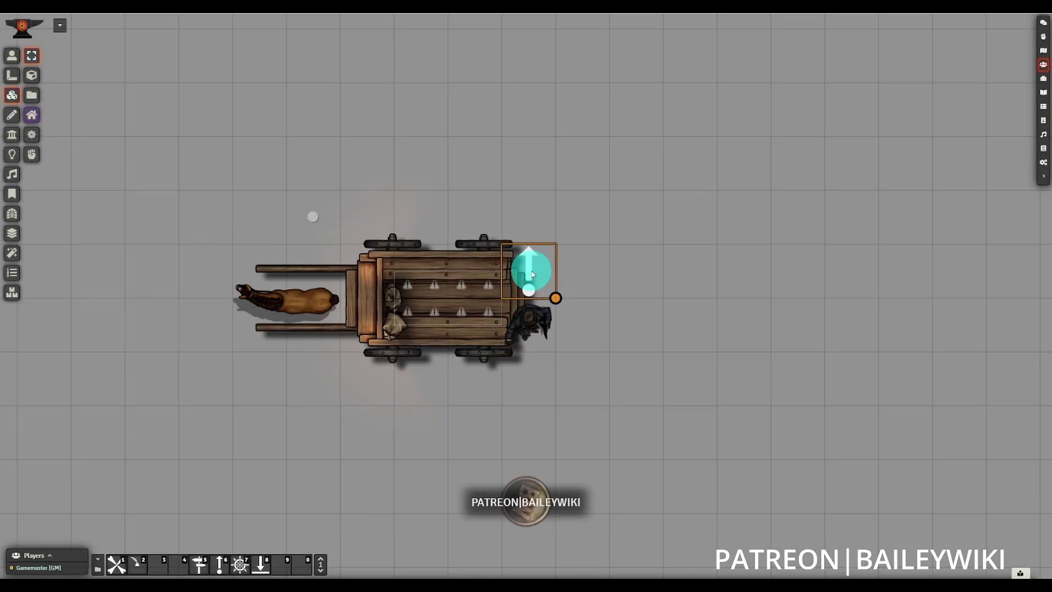
Add a Target action that picks the wagon's Vehicle Actor, and save the arrow tile.
double_click(532, 274)
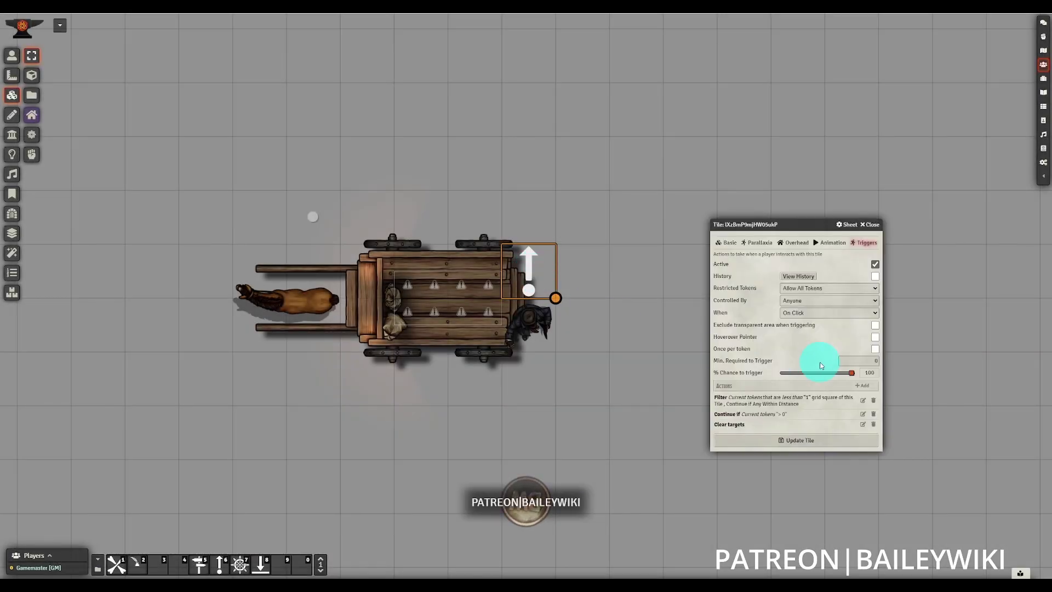
click(861, 387)
click(556, 289)
scroll(564, 329, down, 5)
click(545, 409)
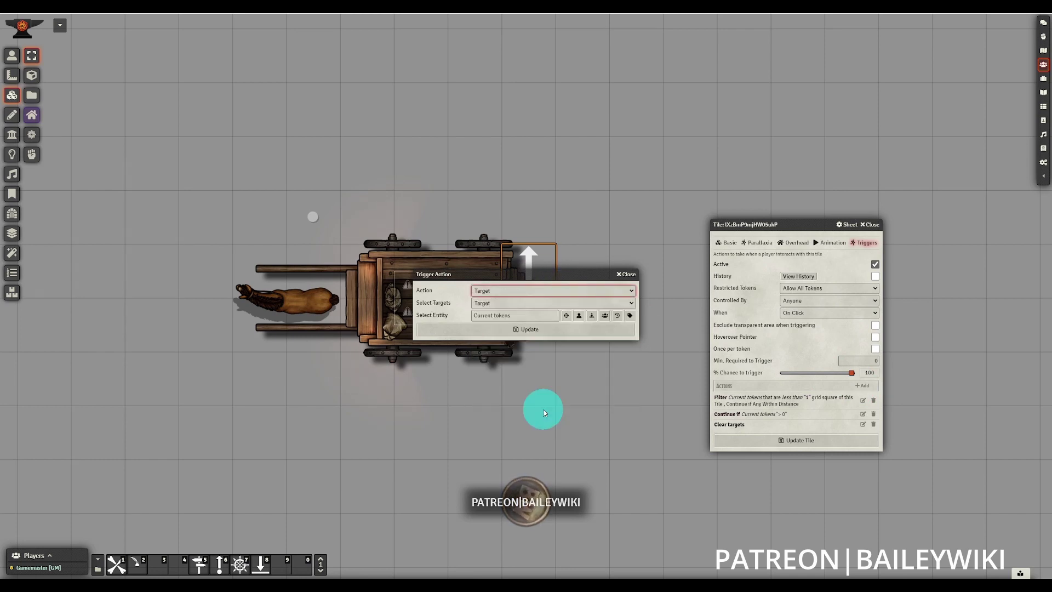
click(567, 317)
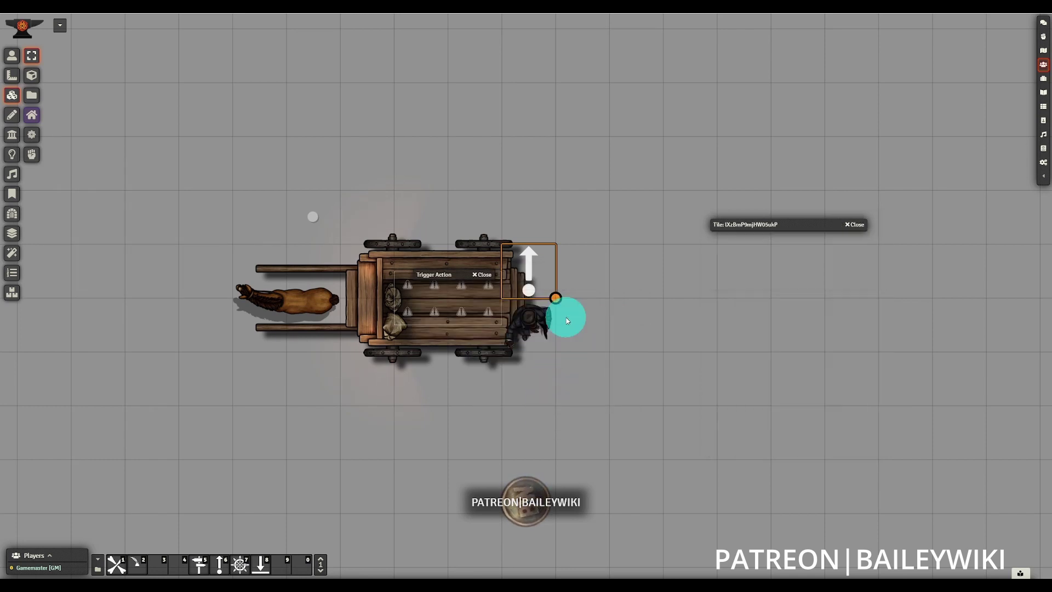
click(12, 55)
click(440, 310)
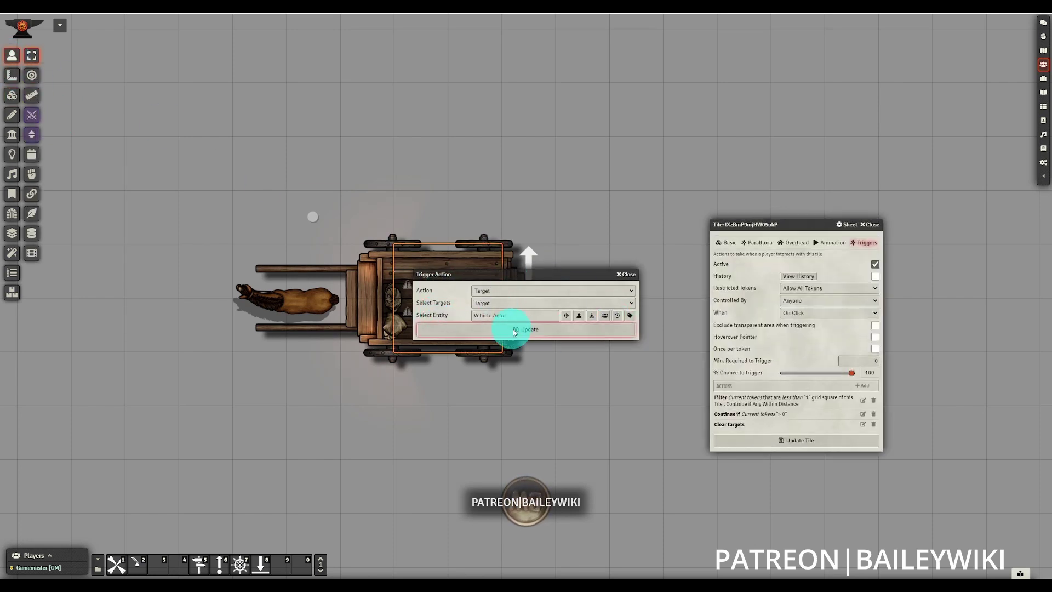
click(529, 330)
click(849, 445)
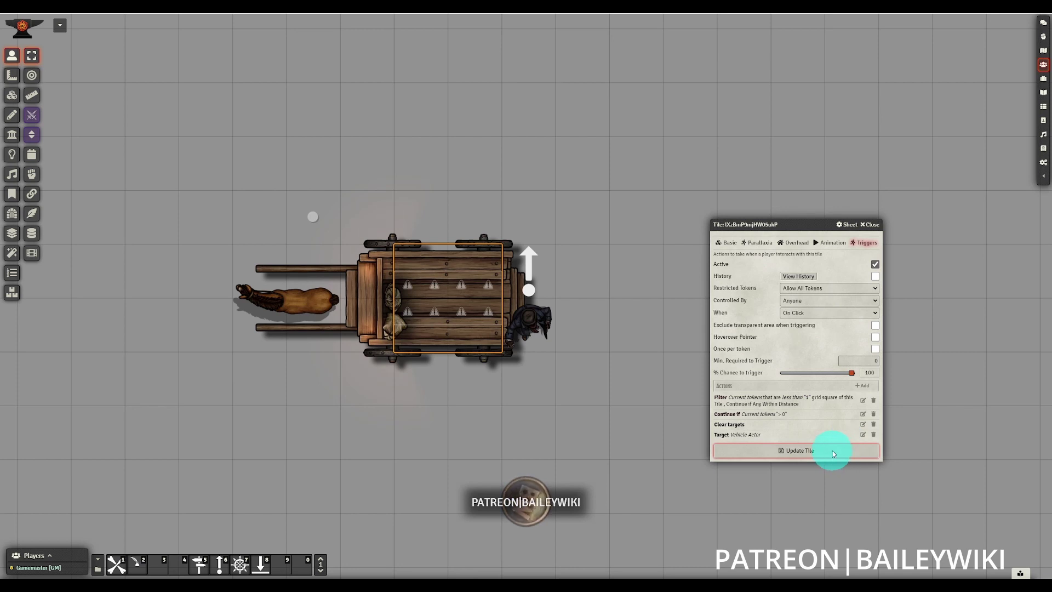
click(834, 454)
Select the character token and trigger the arrow tile to test it.
click(12, 55)
click(441, 285)
click(551, 326)
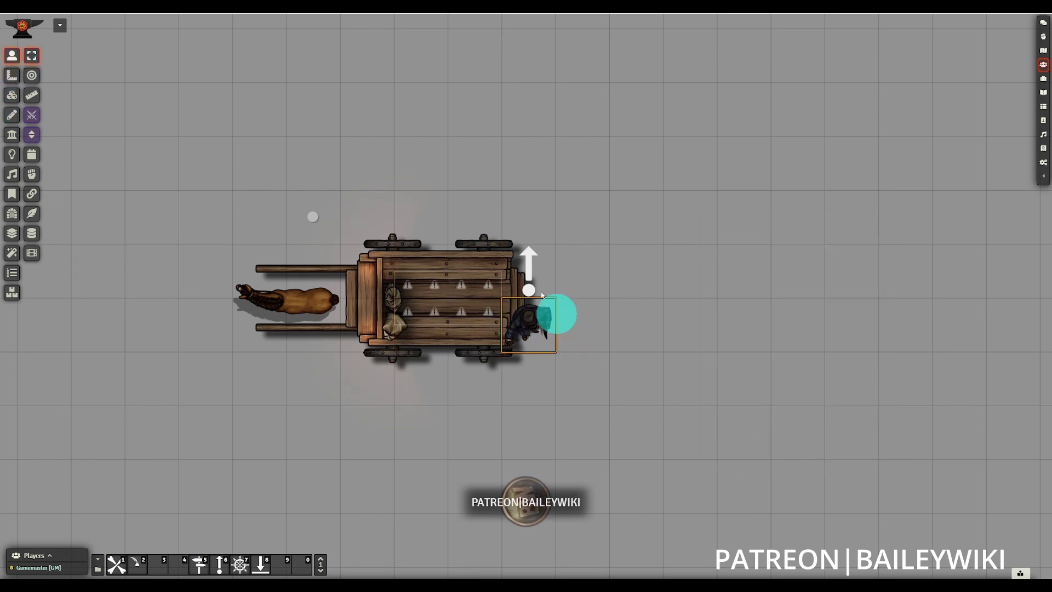
click(527, 259)
click(591, 365)
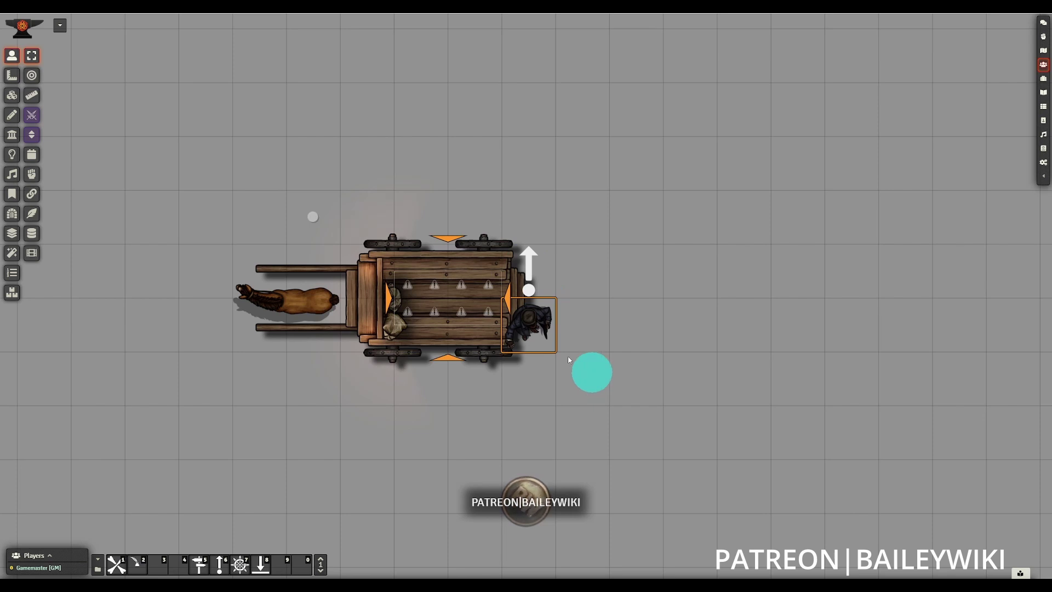
Clear the wagon's target markers and move the character token away from the wagon.
click(31, 75)
click(346, 161)
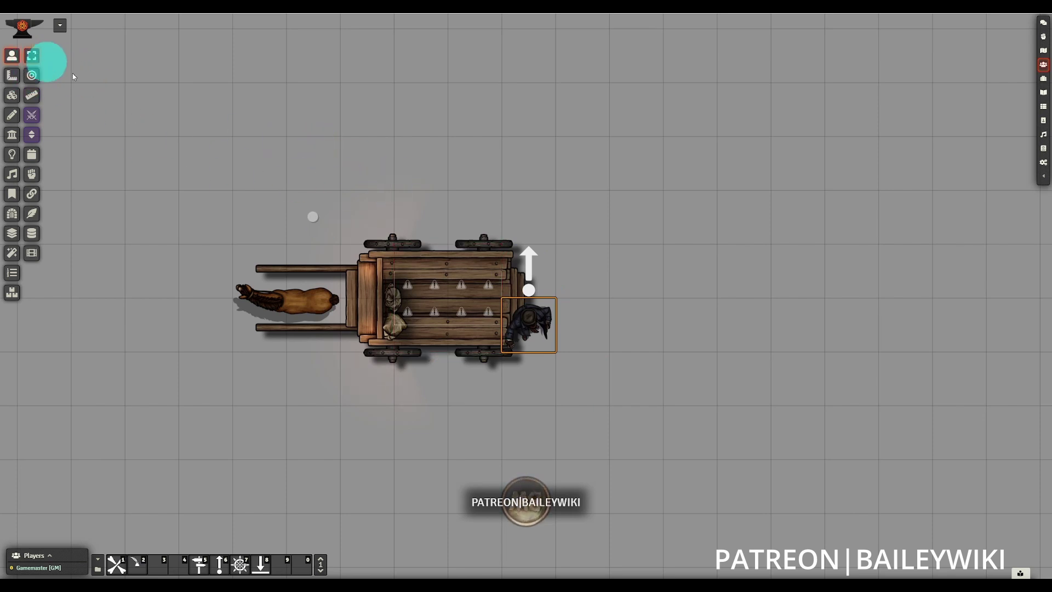
key(Right)
key(Right)
key(Right)
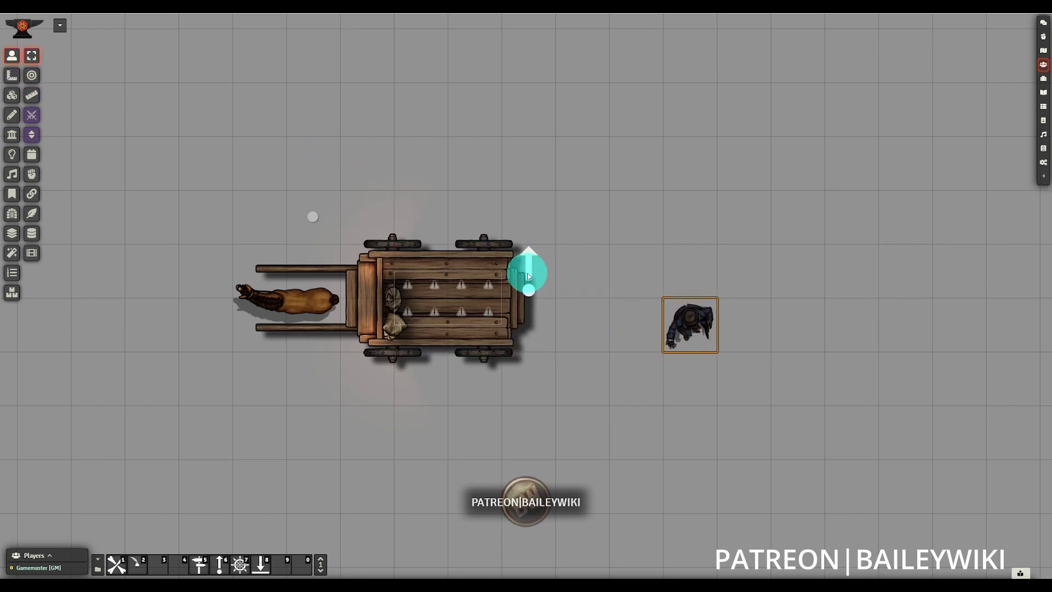
key(Left)
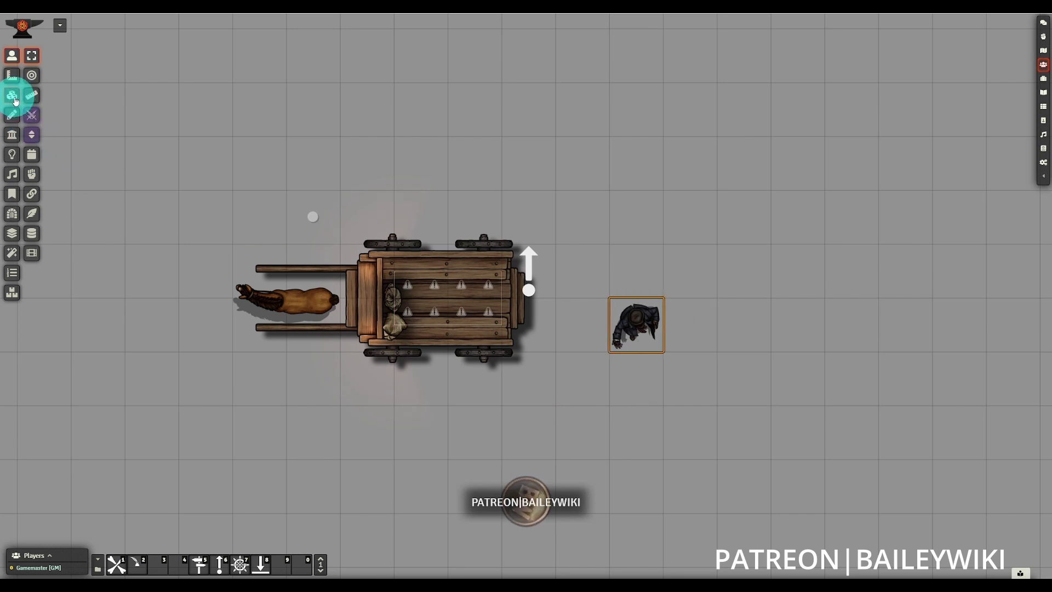
click(16, 102)
Add a Run Macro action using (TA)Mount Up! to the arrow tile's trigger and save it.
double_click(529, 274)
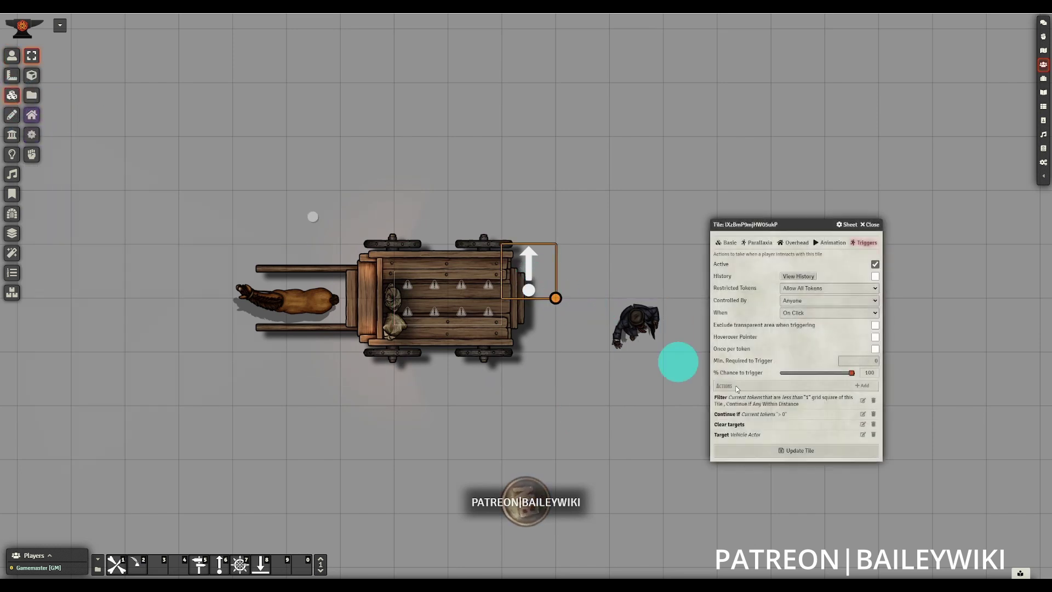
click(872, 390)
click(570, 293)
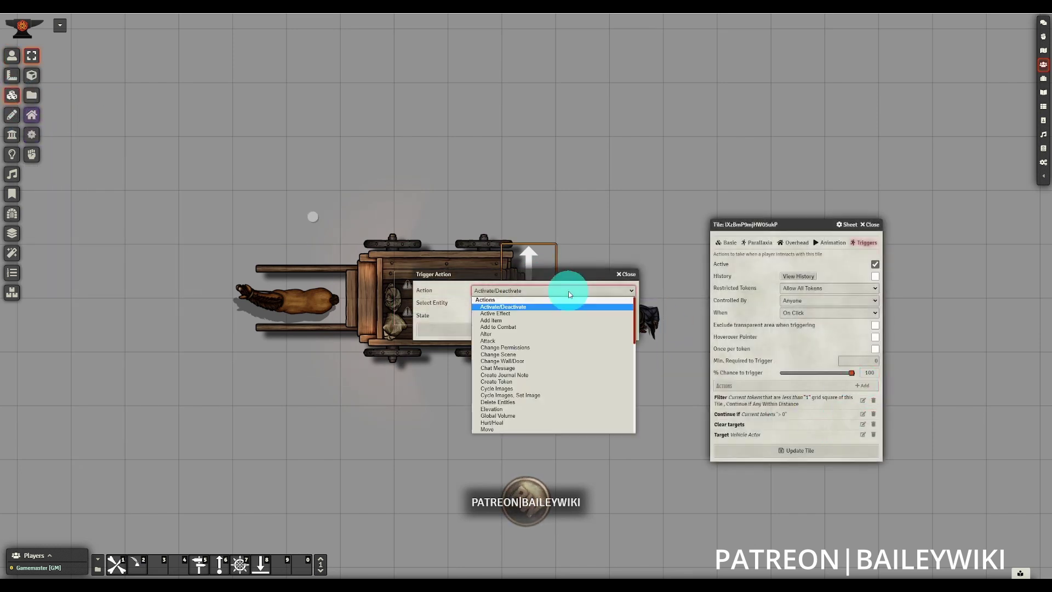
scroll(586, 343, down, 3)
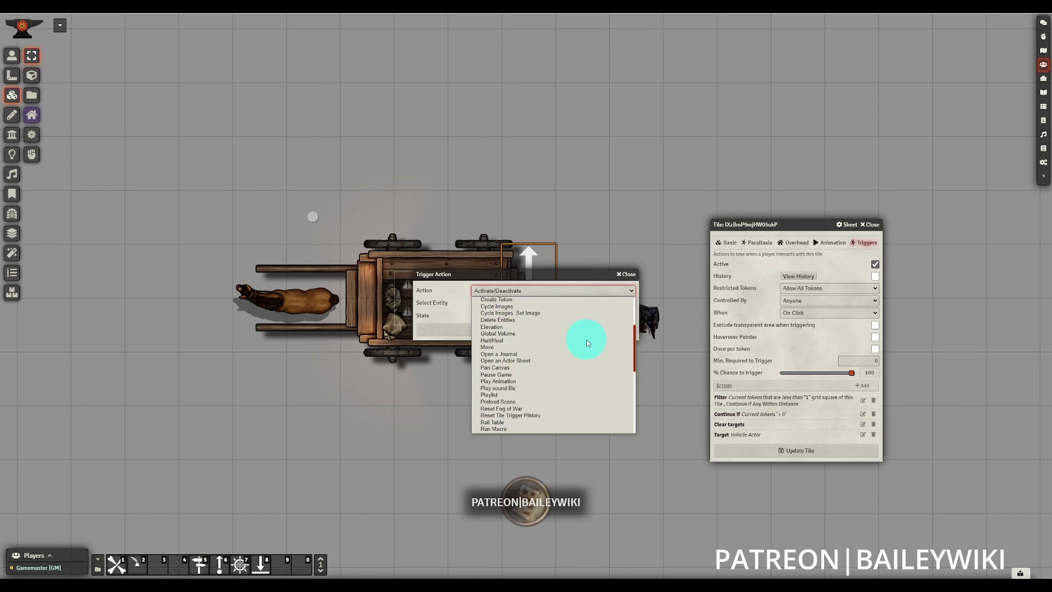
click(503, 429)
click(598, 307)
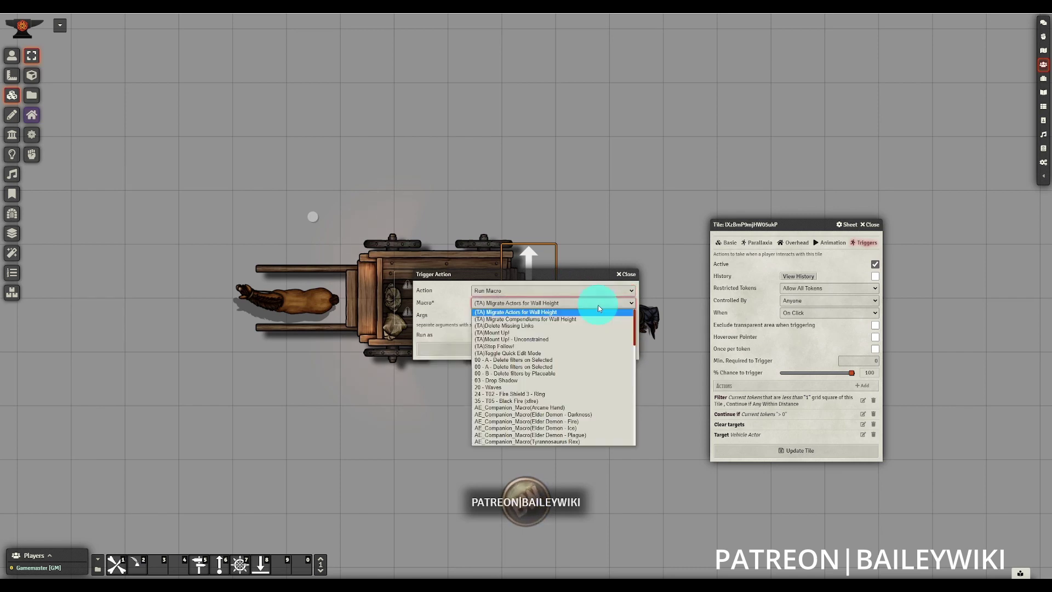
click(497, 333)
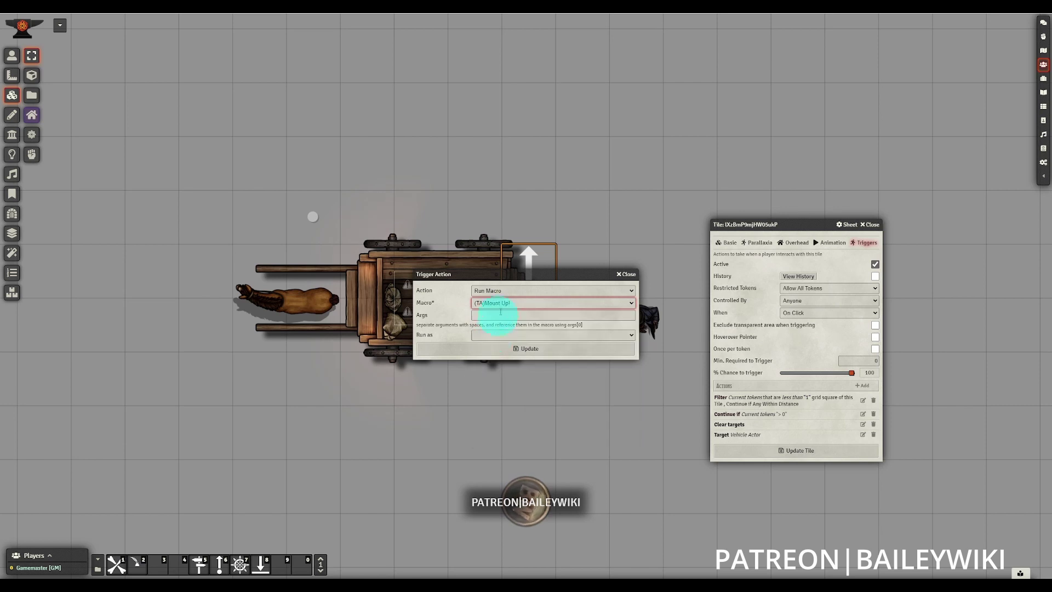
click(517, 349)
click(649, 404)
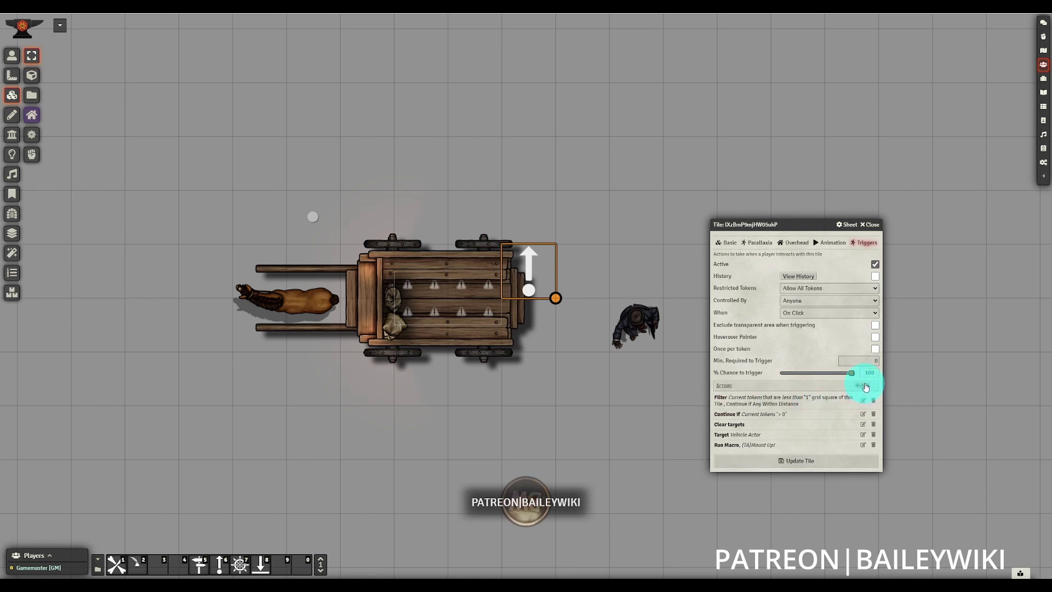
click(809, 461)
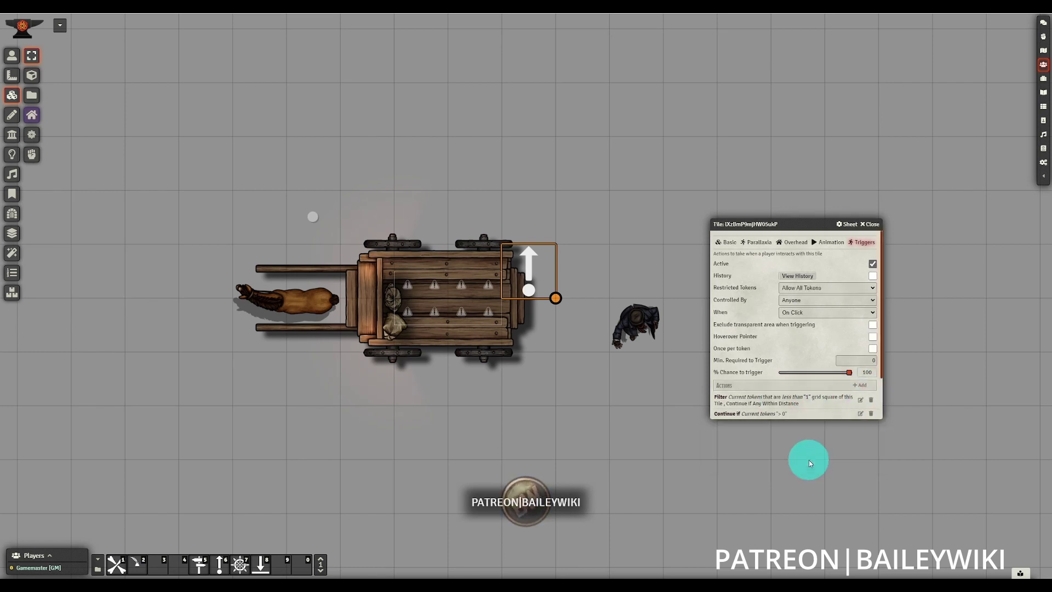
click(12, 56)
click(629, 306)
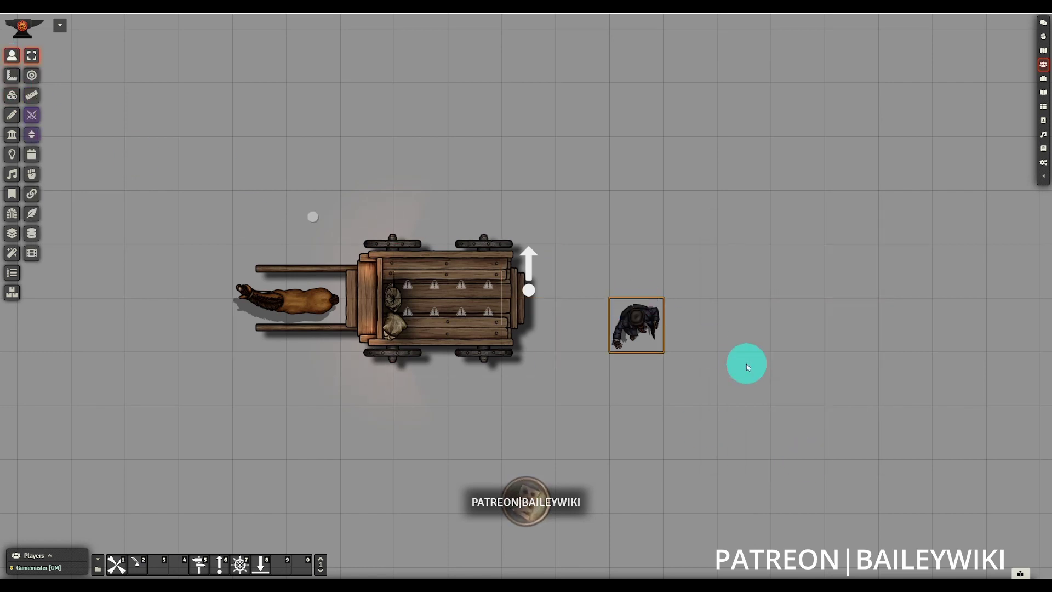
Trigger the arrow tile to mount the character, then release it and drag it off the wagon.
click(521, 271)
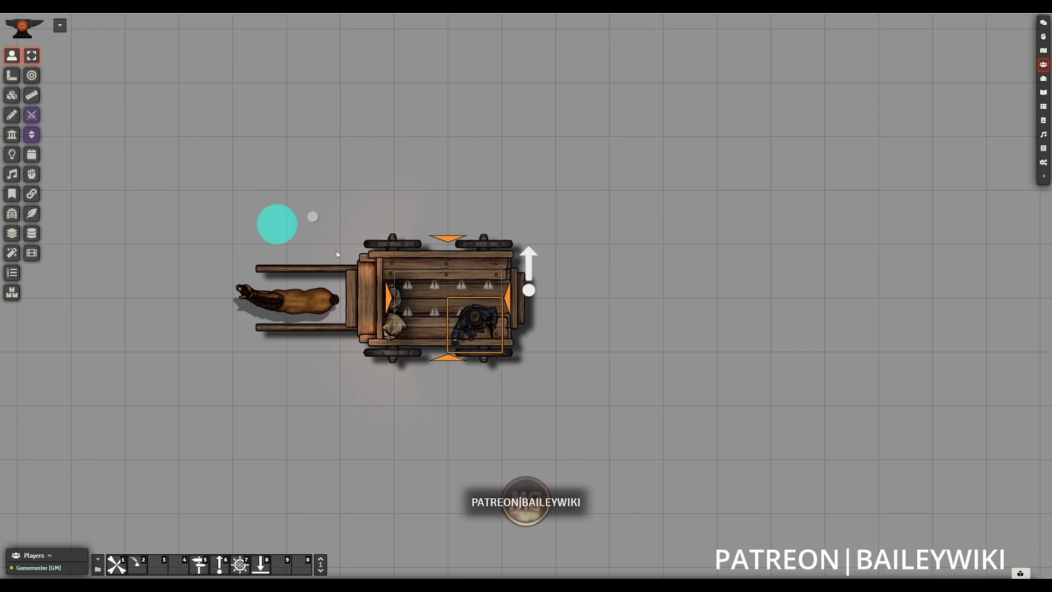
click(312, 216)
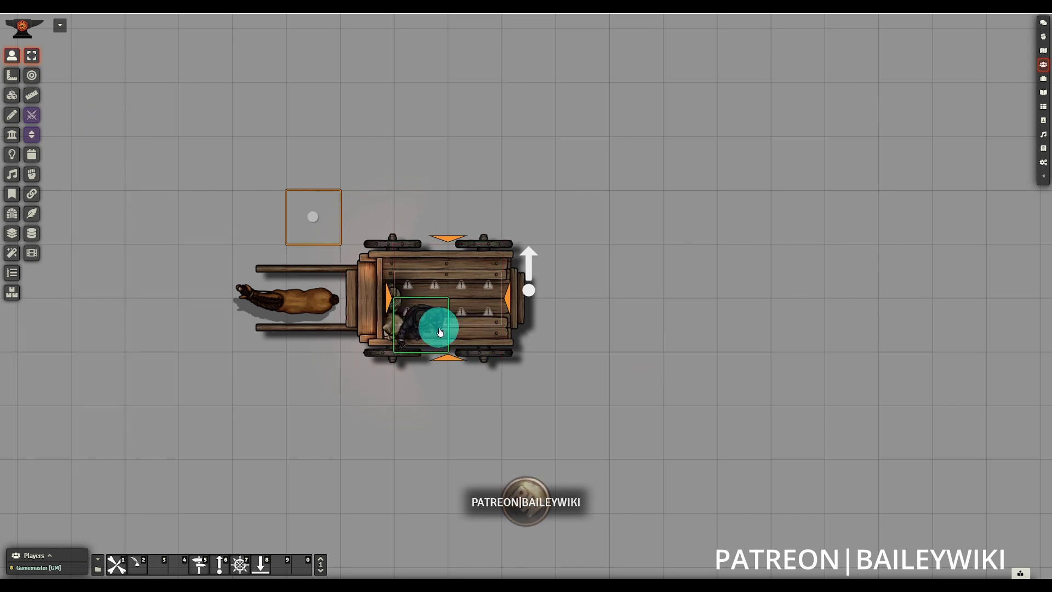
click(440, 331)
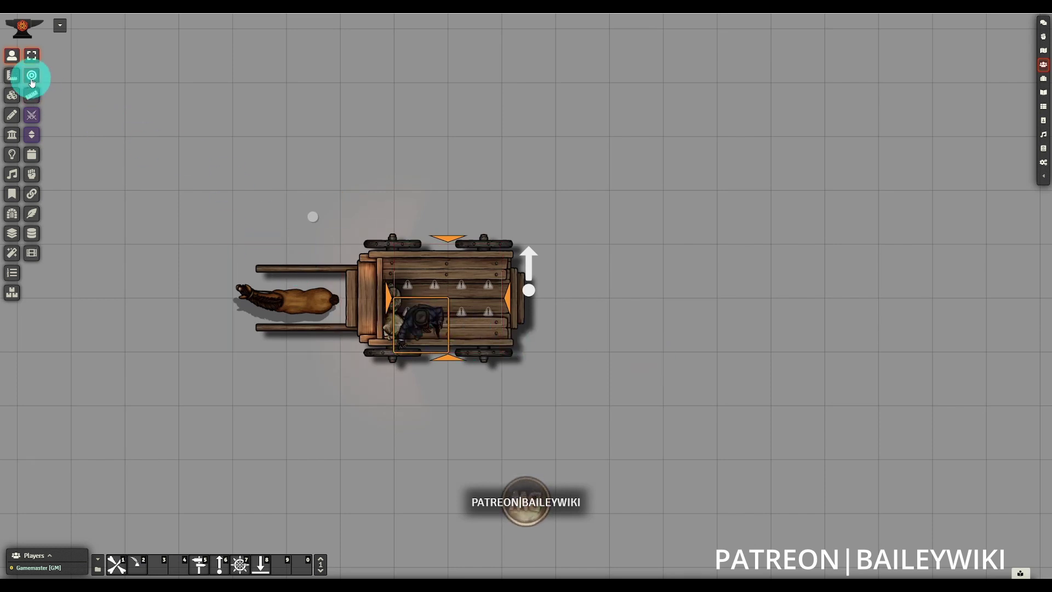
click(268, 567)
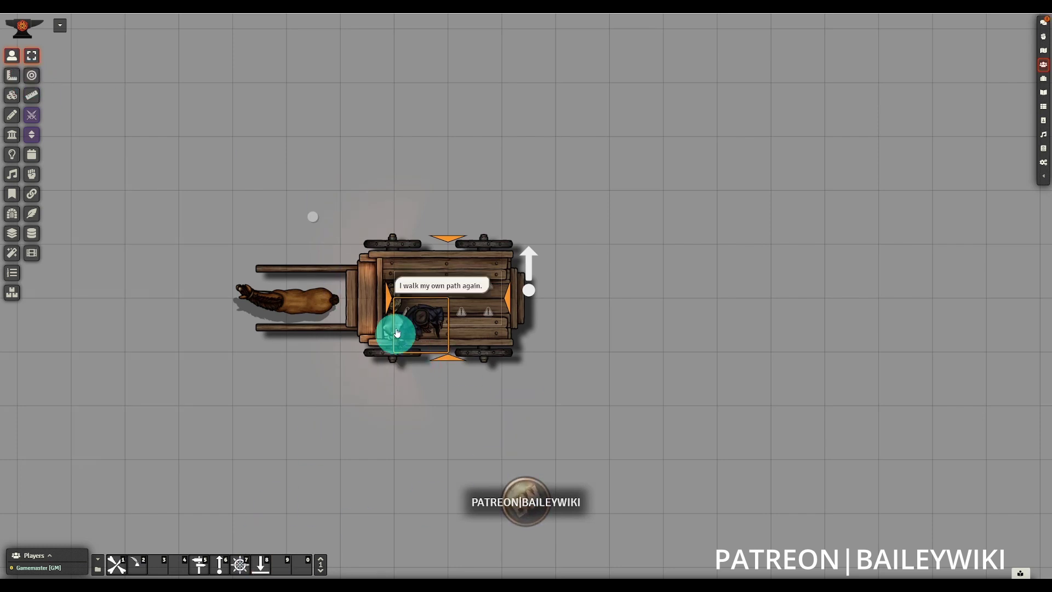
drag(418, 324, 586, 384)
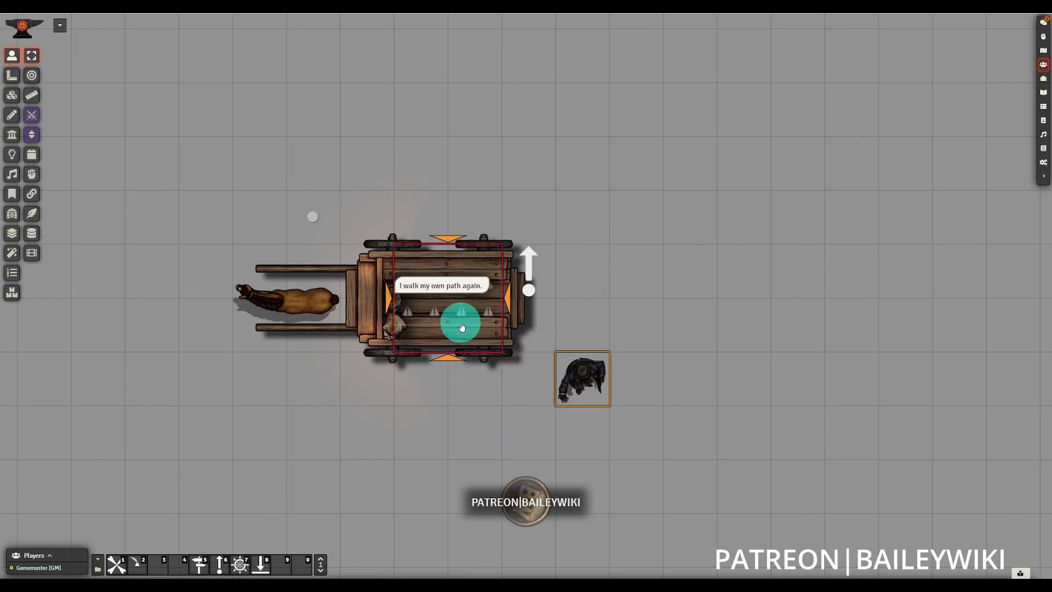
Clear the current targets and open the up-arrow tile's trigger settings.
click(33, 76)
click(377, 84)
click(32, 58)
click(13, 94)
click(32, 57)
double_click(534, 277)
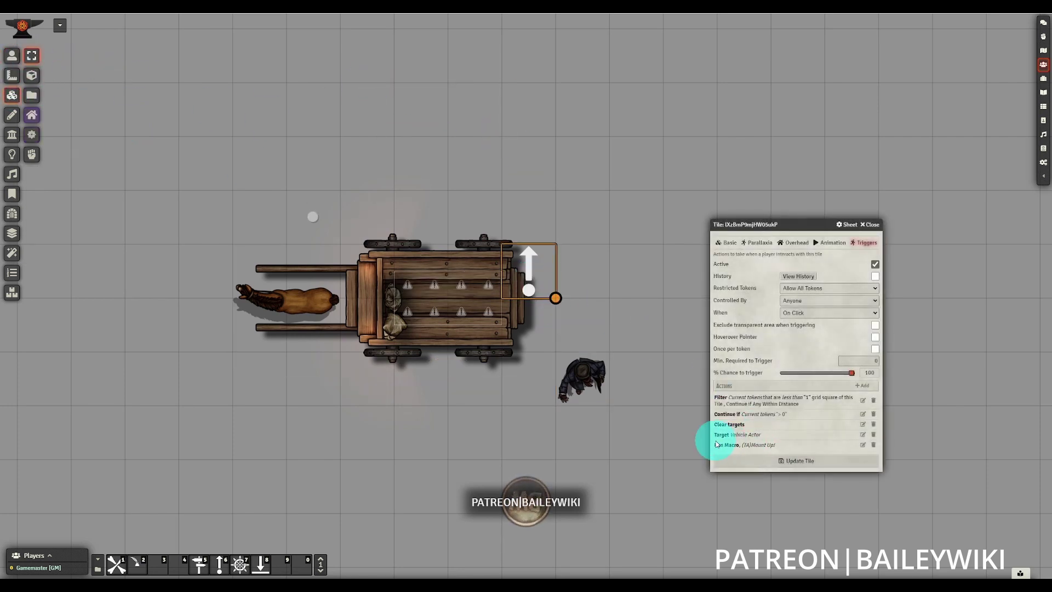
Append a Target action with Select Targets set to Clear, and save the up-arrow tile.
click(861, 387)
click(544, 291)
scroll(571, 364, down, 2)
scroll(566, 377, down, 3)
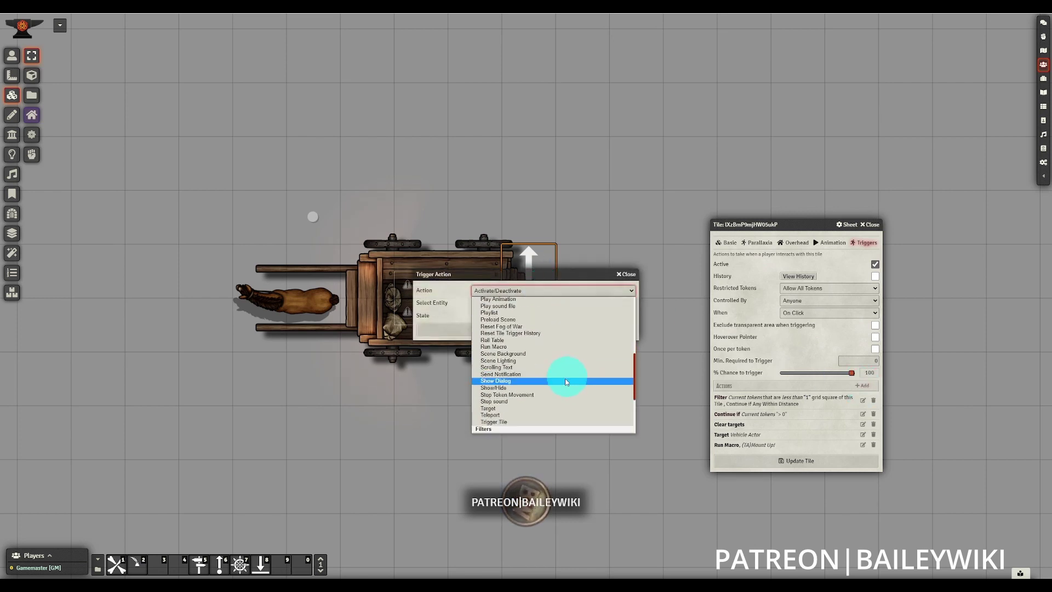
click(534, 409)
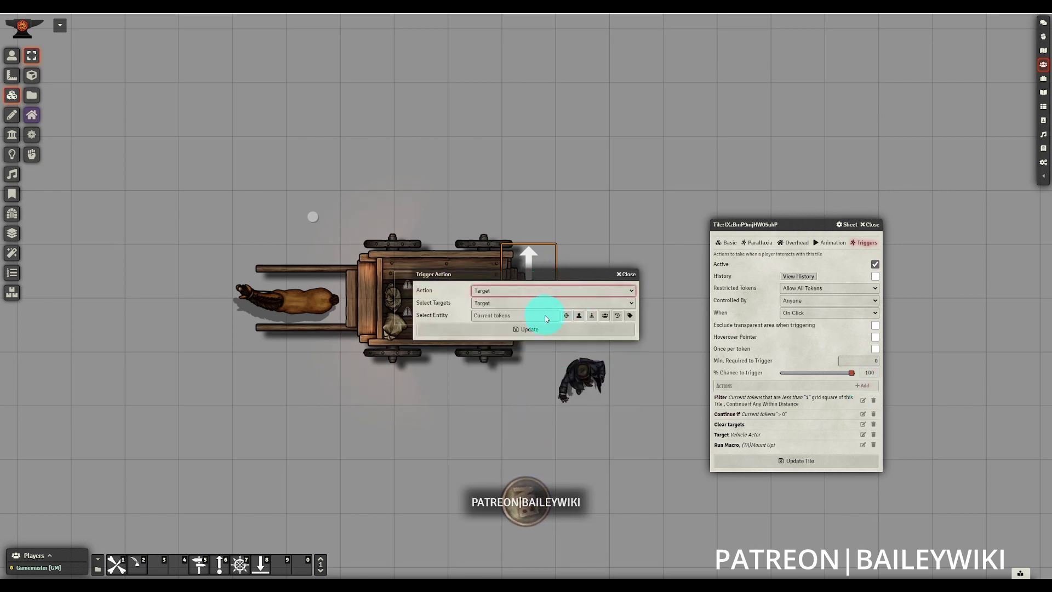
click(601, 302)
click(528, 328)
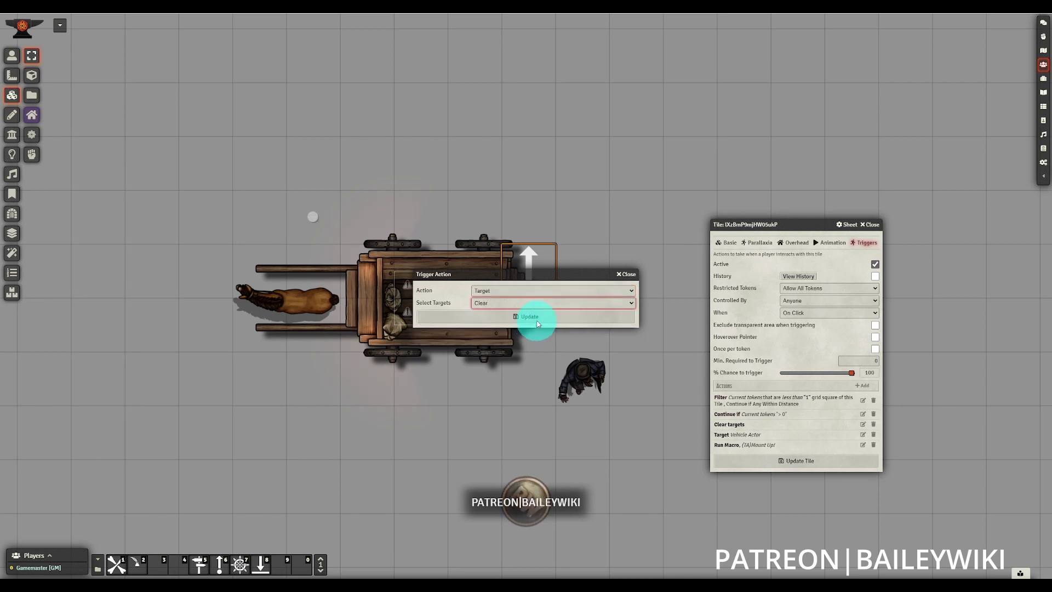
click(535, 318)
click(800, 471)
click(547, 277)
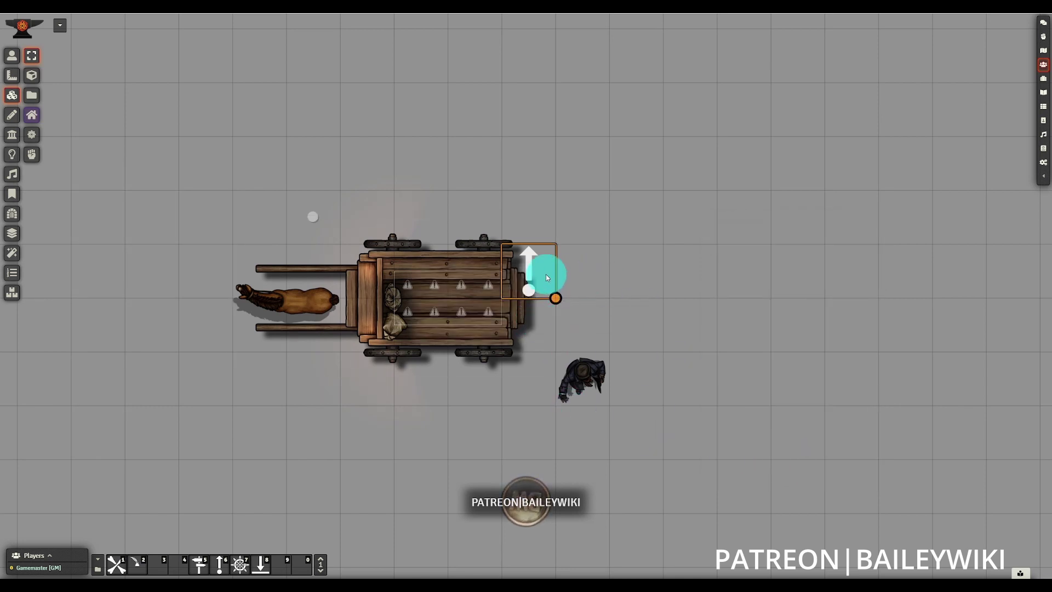
Copy and paste the up-arrow tile, placing the copy right of the wagon.
key(ctrl+c)
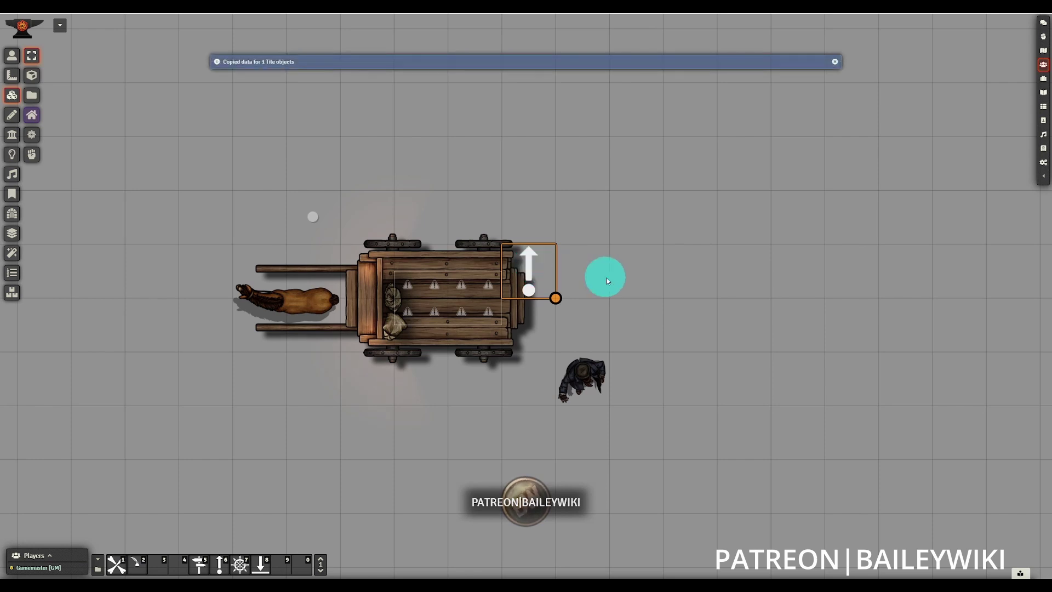
key(ctrl+v)
drag(634, 274, 612, 331)
Change the pasted tile's image to down.svg and save it.
double_click(598, 305)
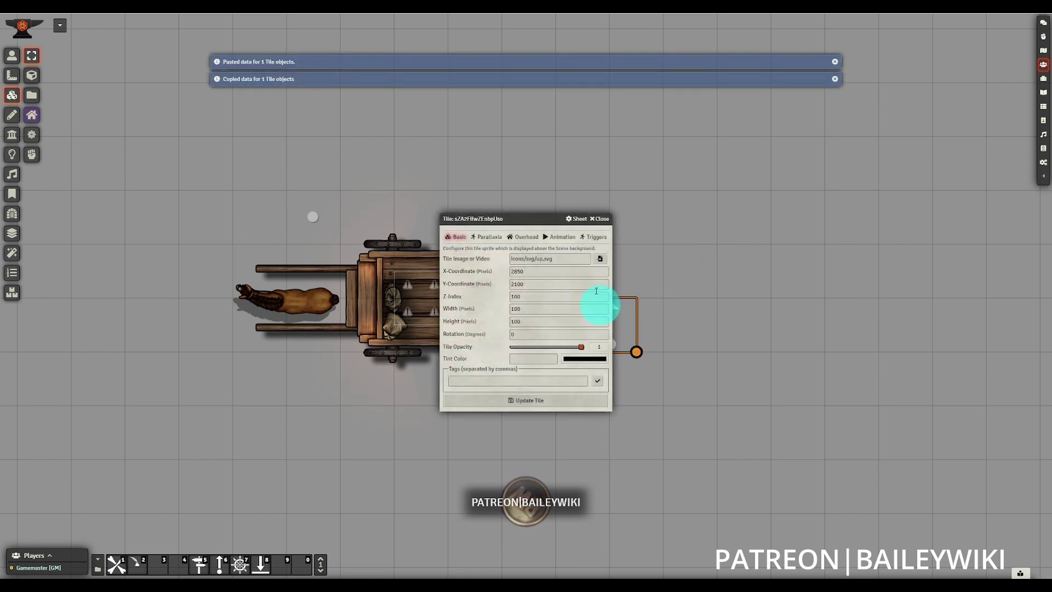
click(600, 263)
click(501, 174)
text(down)
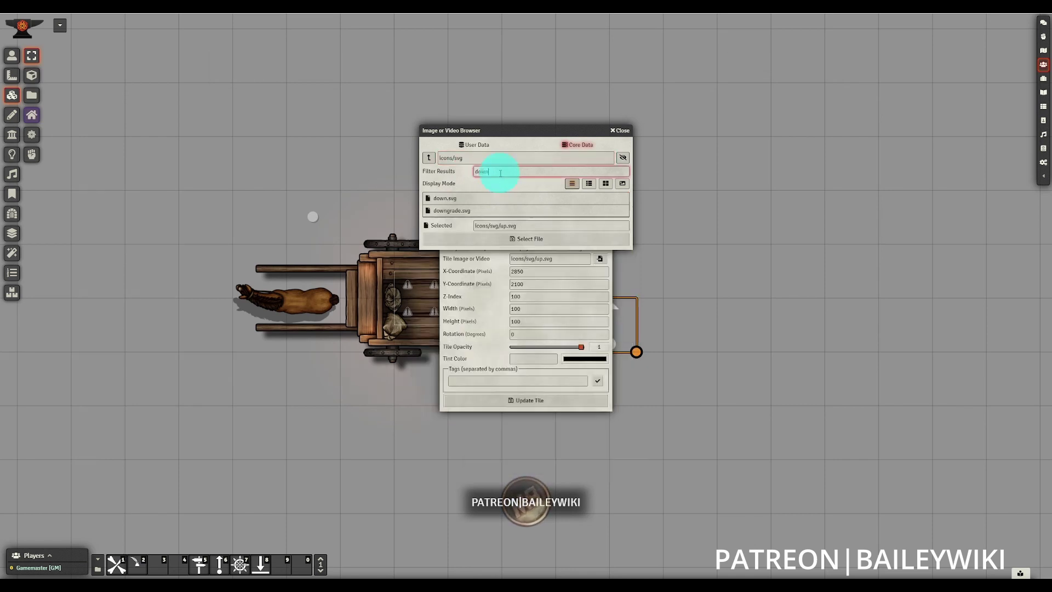
click(460, 199)
click(545, 244)
click(599, 404)
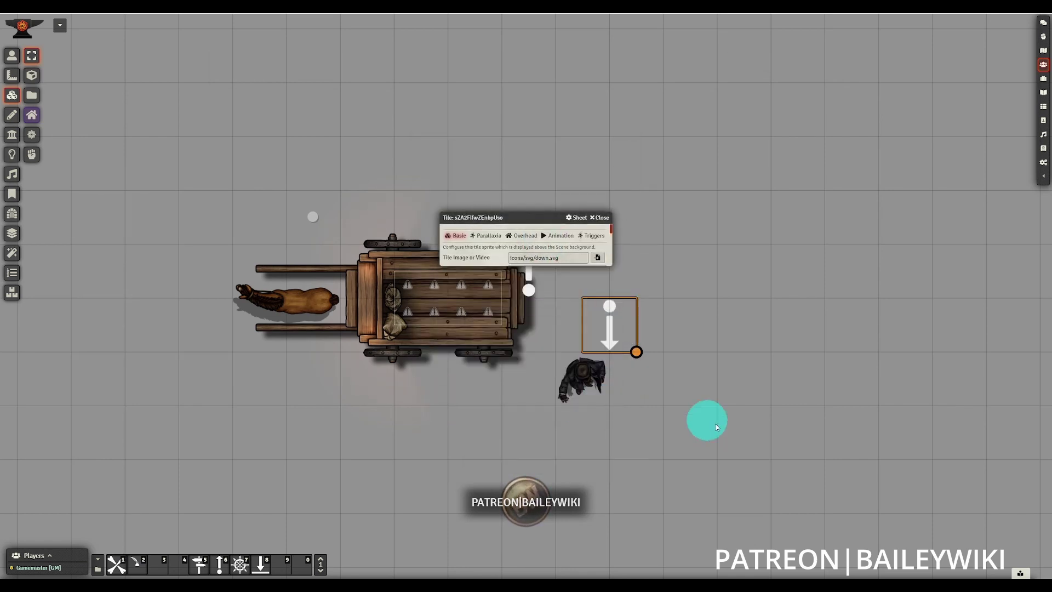
Move the down arrow under the up arrow and show its trigger actions.
drag(607, 329, 540, 336)
double_click(539, 336)
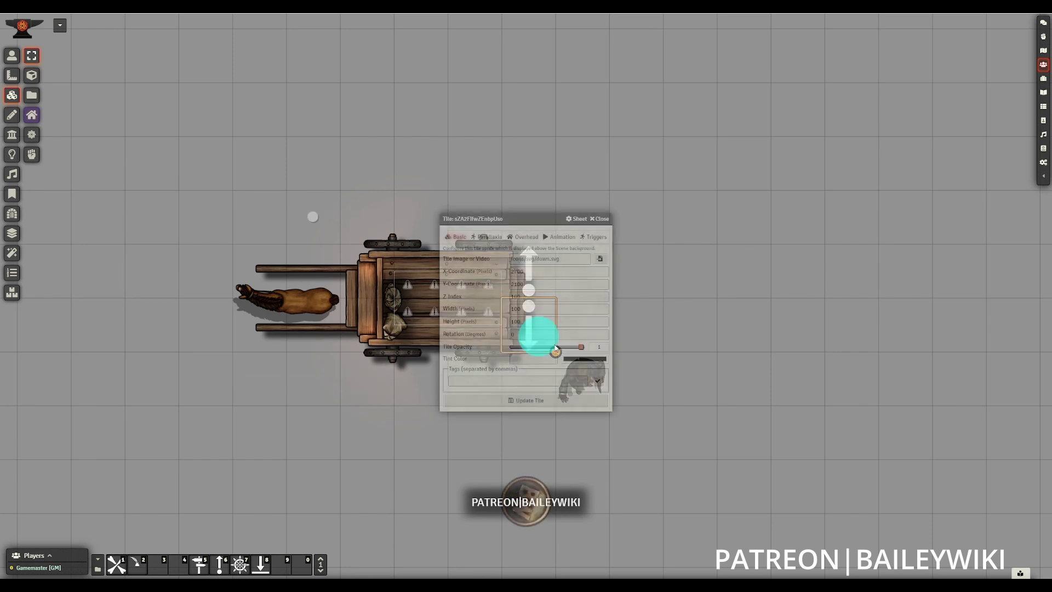
click(581, 236)
Change the down arrow's Run Macro action to (TA)Stop Follow! and save the tile.
drag(580, 219, 815, 161)
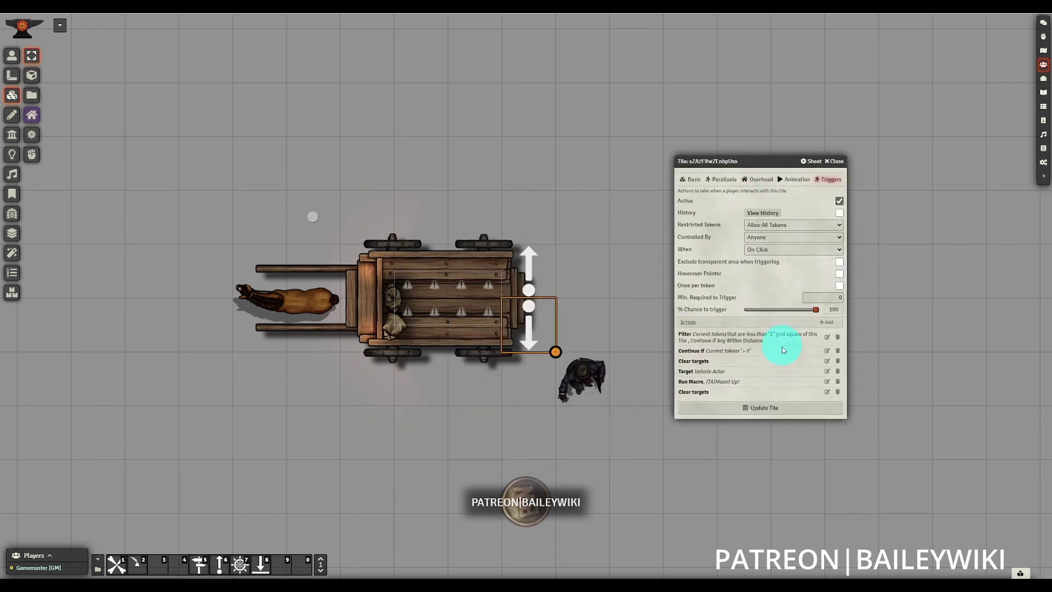
click(827, 382)
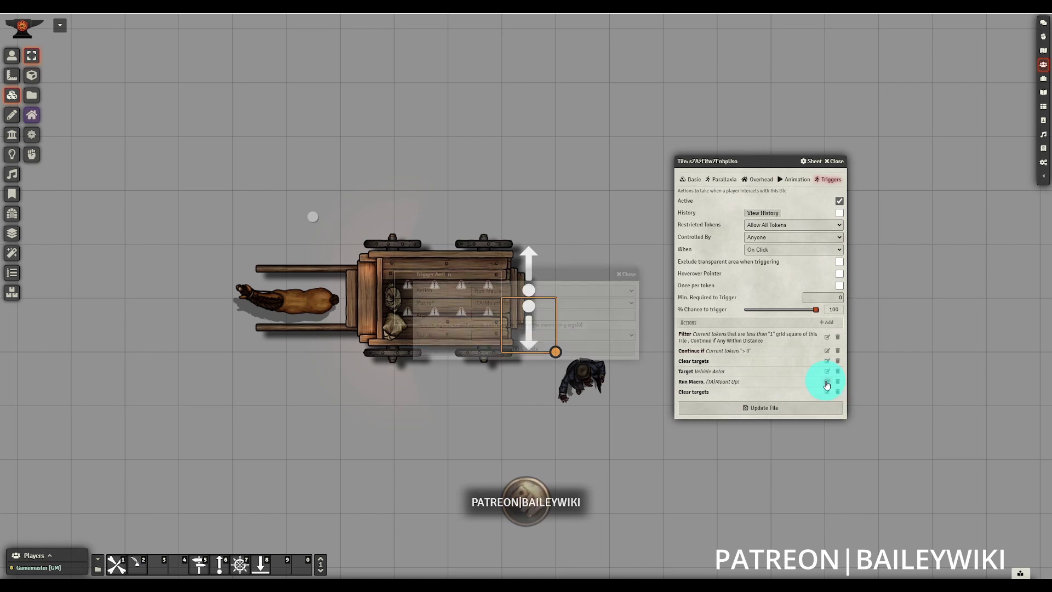
click(541, 301)
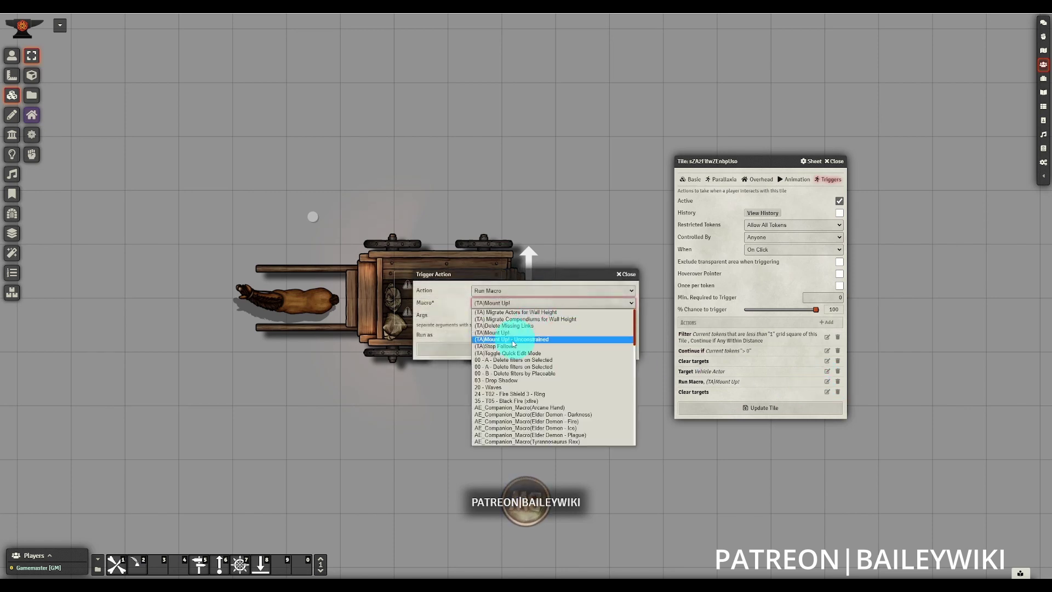
click(504, 347)
click(508, 349)
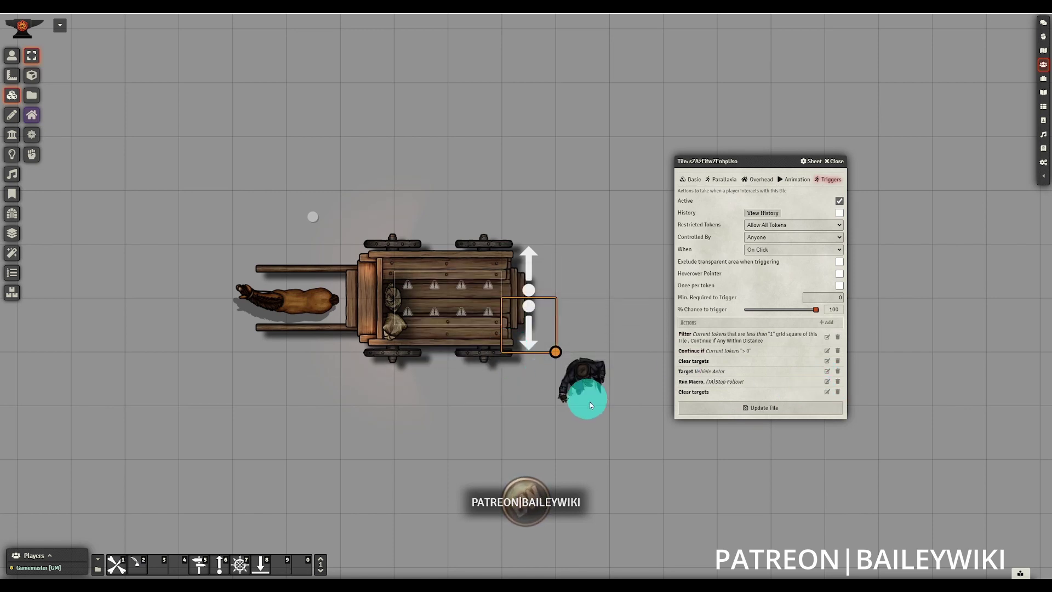
click(748, 407)
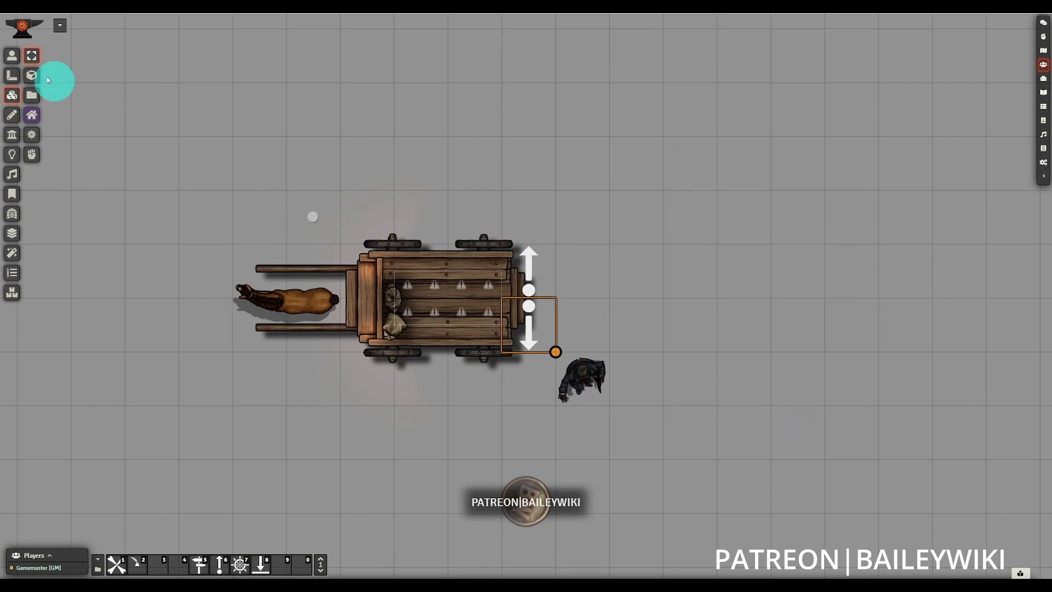
Remove the stray target and select the character token beside the wagon.
click(12, 56)
click(585, 363)
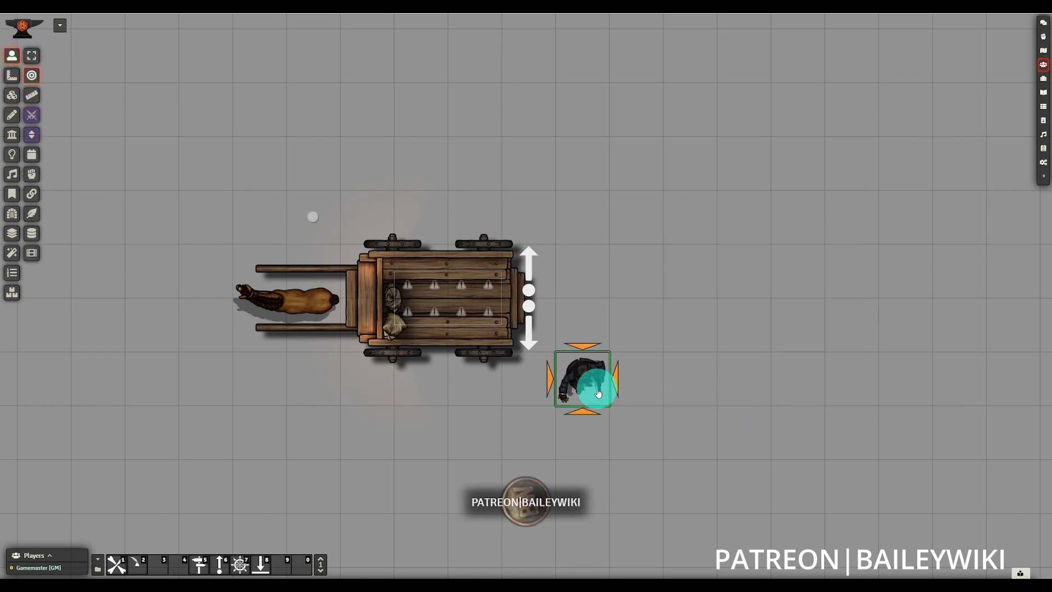
click(740, 338)
click(39, 57)
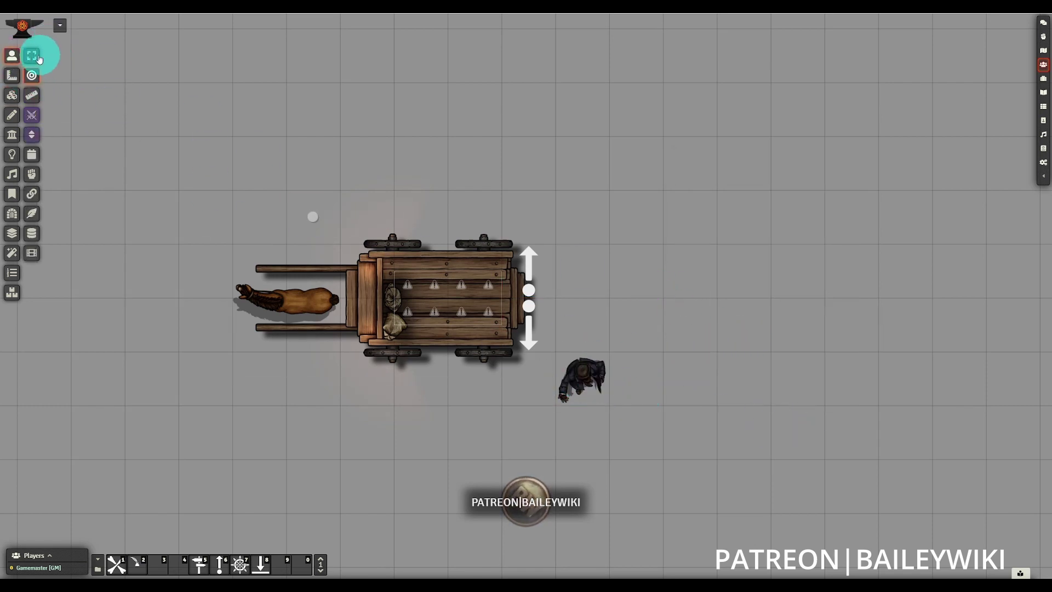
click(603, 353)
Mount the wagon via the up arrow, shuffle around the bed, then dismount via the down arrow.
key(Up)
key(Up)
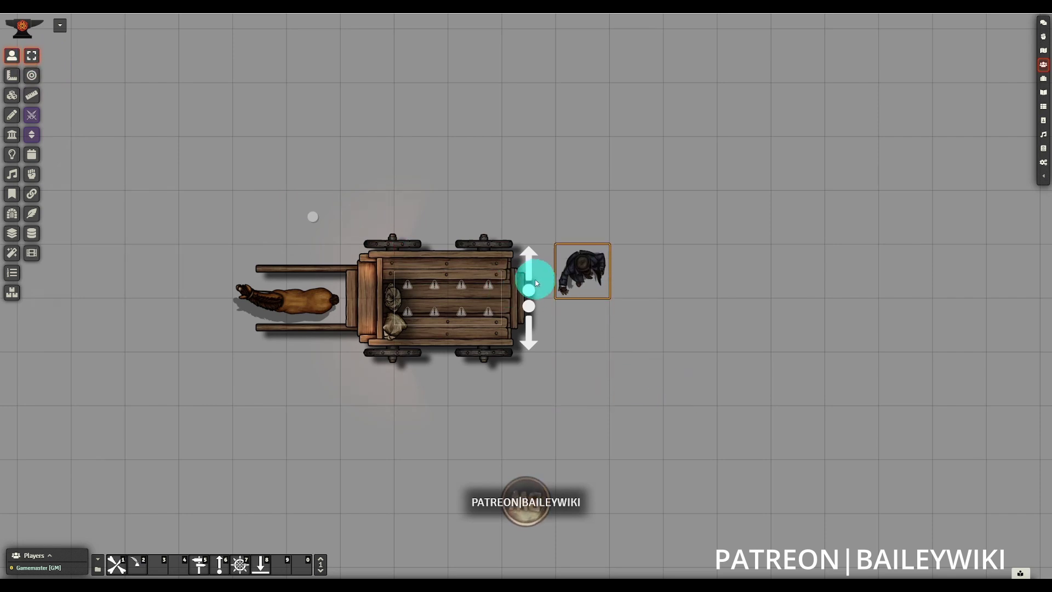
click(530, 280)
key(Left)
key(Down)
key(Right)
key(Up)
key(Left)
key(Down)
key(Right)
key(Up)
key(Left)
key(Down)
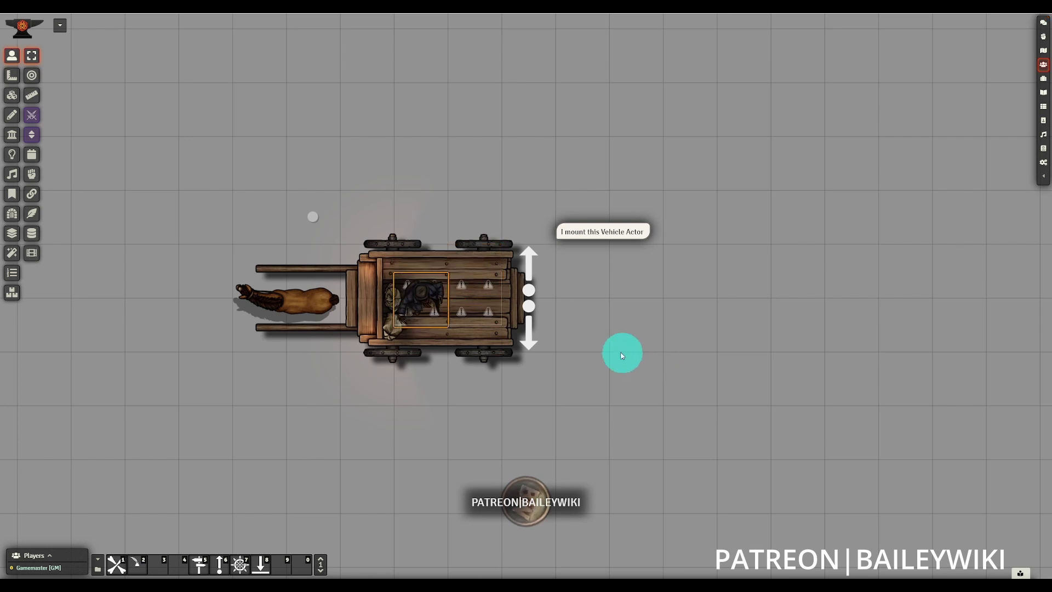
click(530, 306)
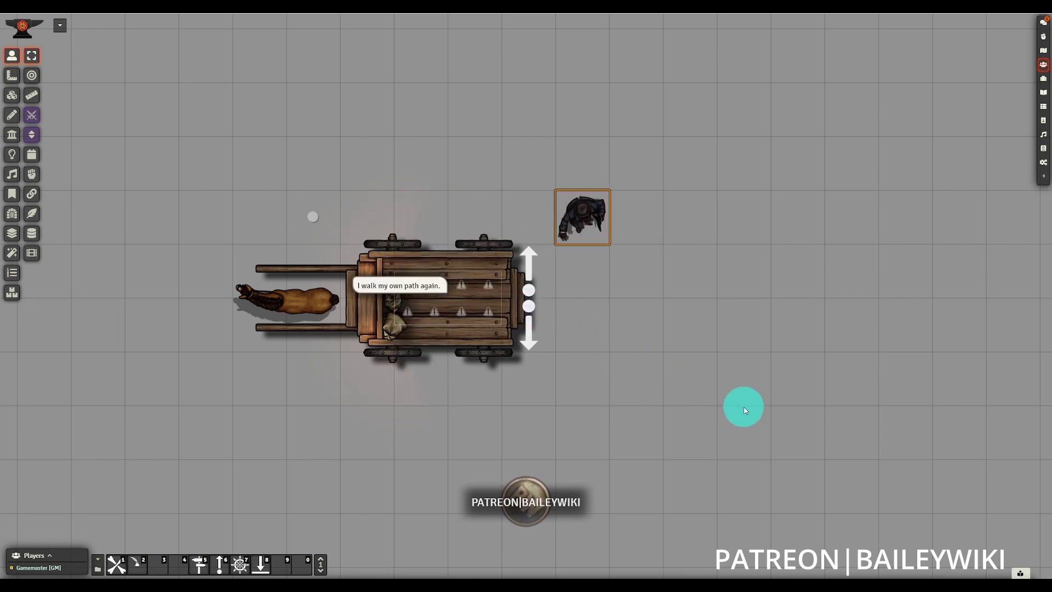
click(339, 236)
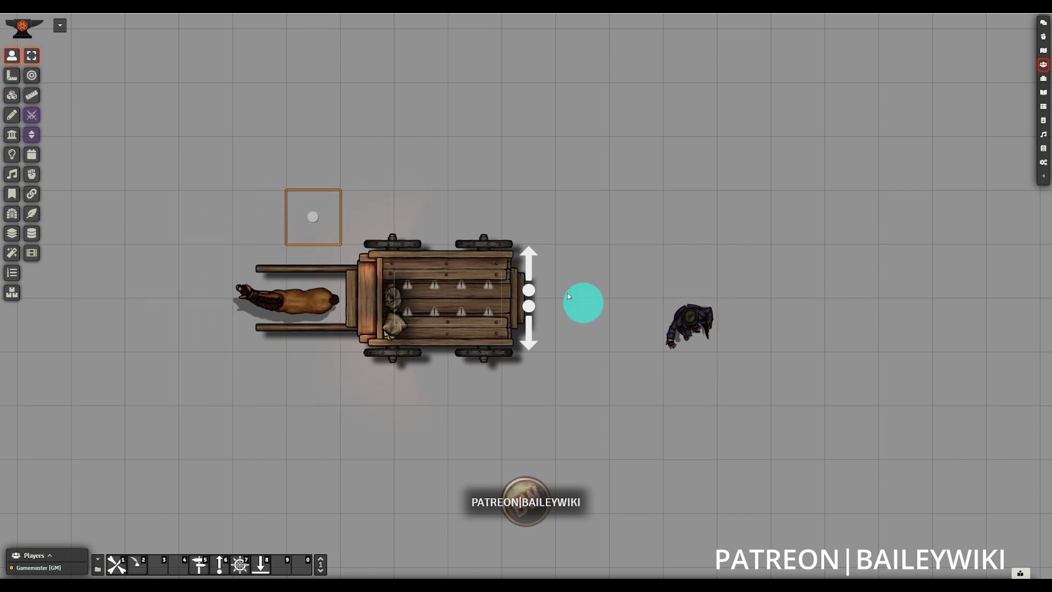
Attach the horse and cart to the small control token.
click(33, 197)
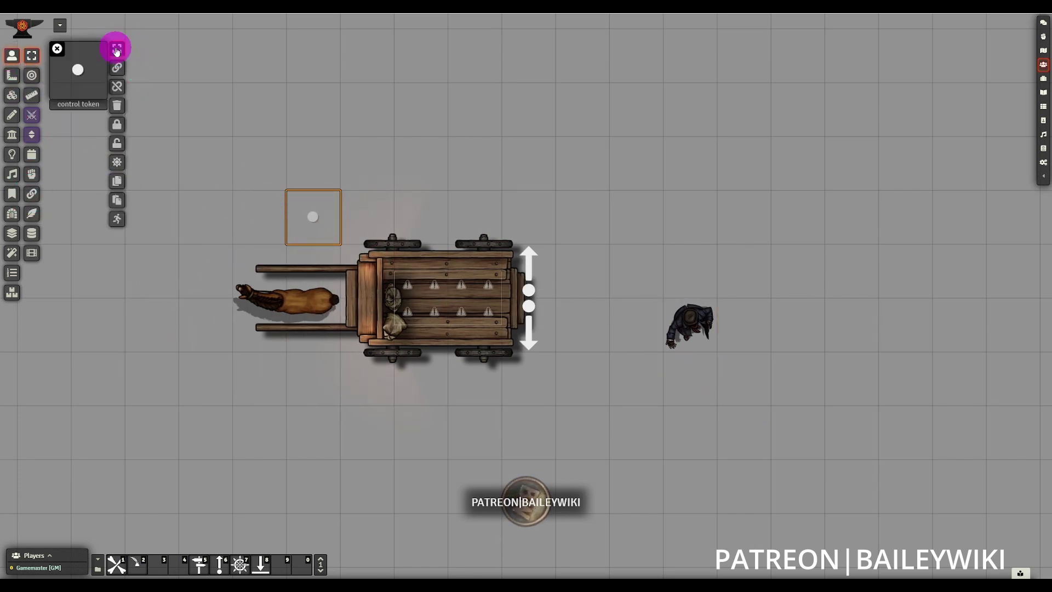
click(116, 51)
drag(209, 162, 606, 416)
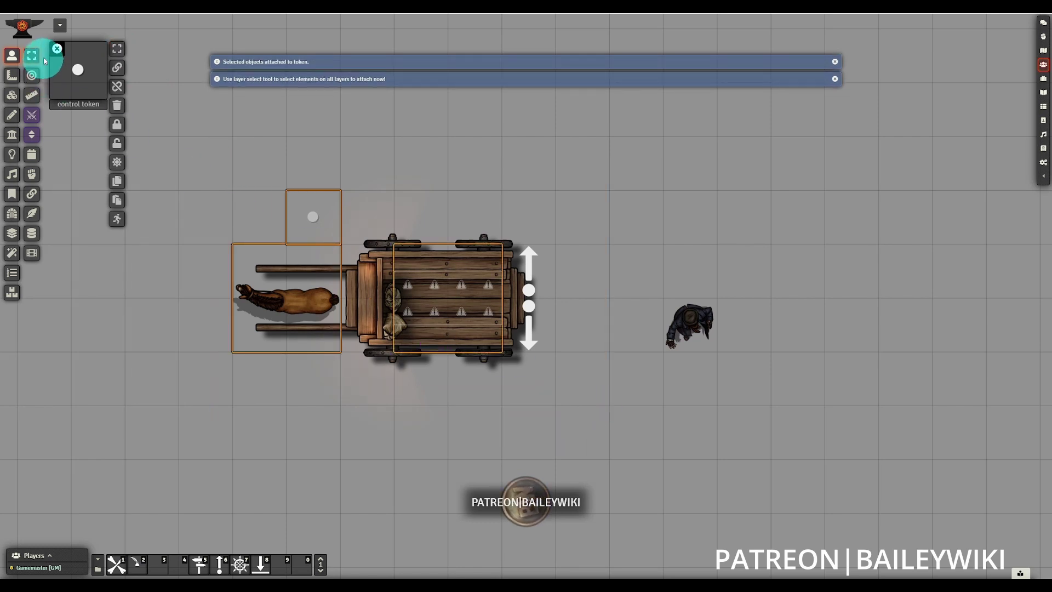
click(56, 51)
click(305, 207)
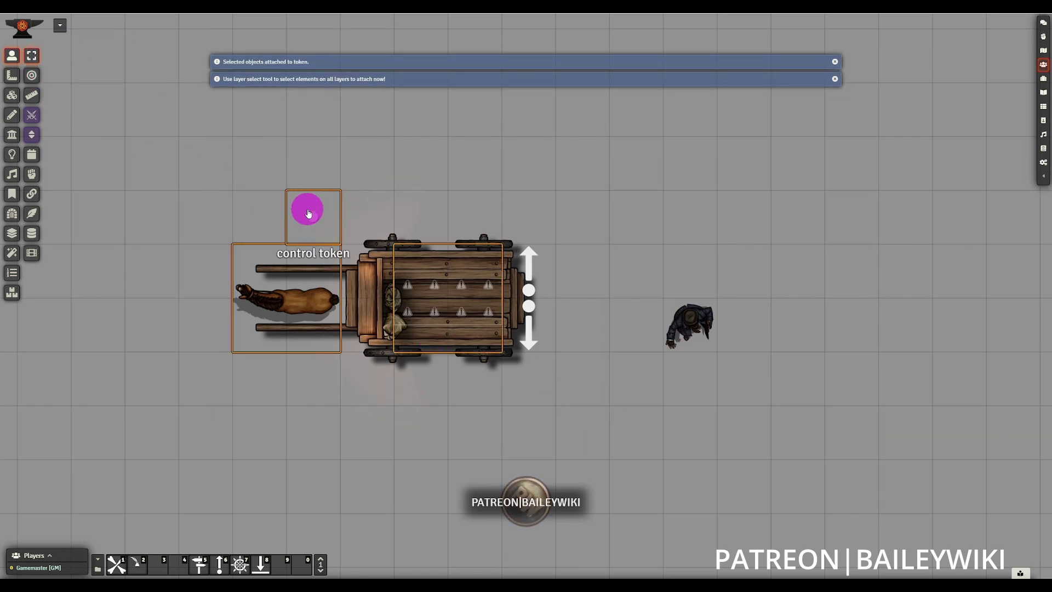
click(307, 213)
Nudge the wagon group left and right, then drag the character onto the cart to mount.
key(Left)
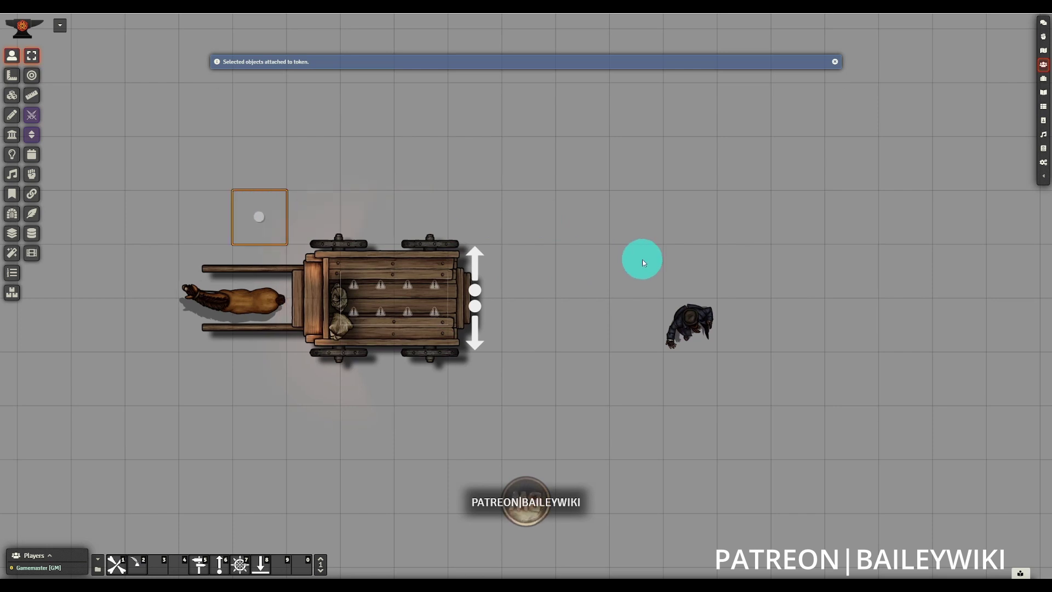
key(Right)
key(Right)
key(Left)
click(691, 325)
key(Left)
drag(603, 329, 529, 267)
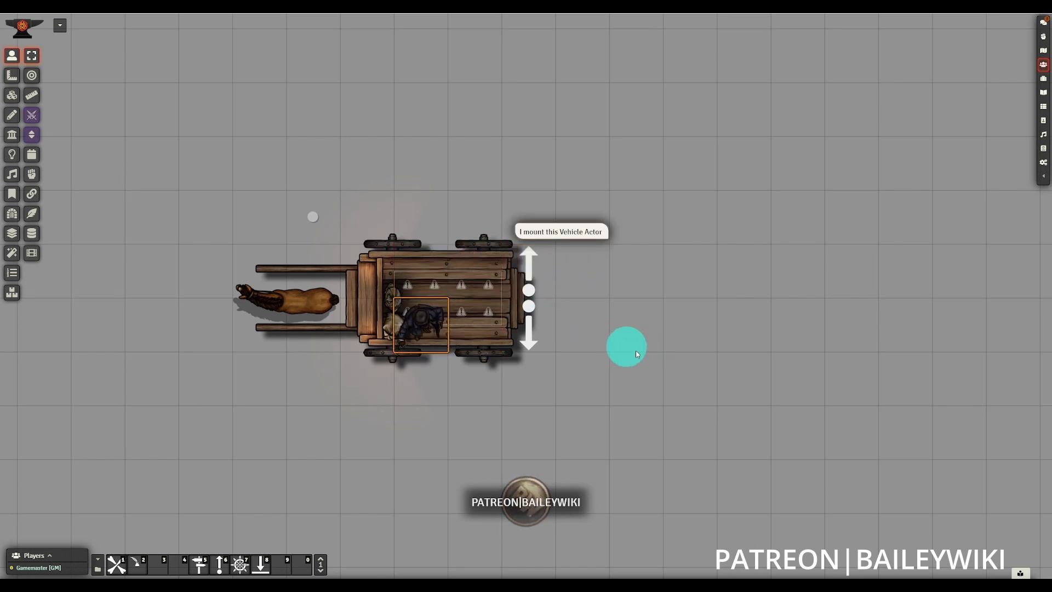
Step the control token up, down, right and left so the cart and rider follow.
click(325, 218)
key(Up)
key(Down)
scroll(626, 291, down, 5)
scroll(626, 290, up, 5)
key(Right)
key(Right)
key(Right)
key(Right)
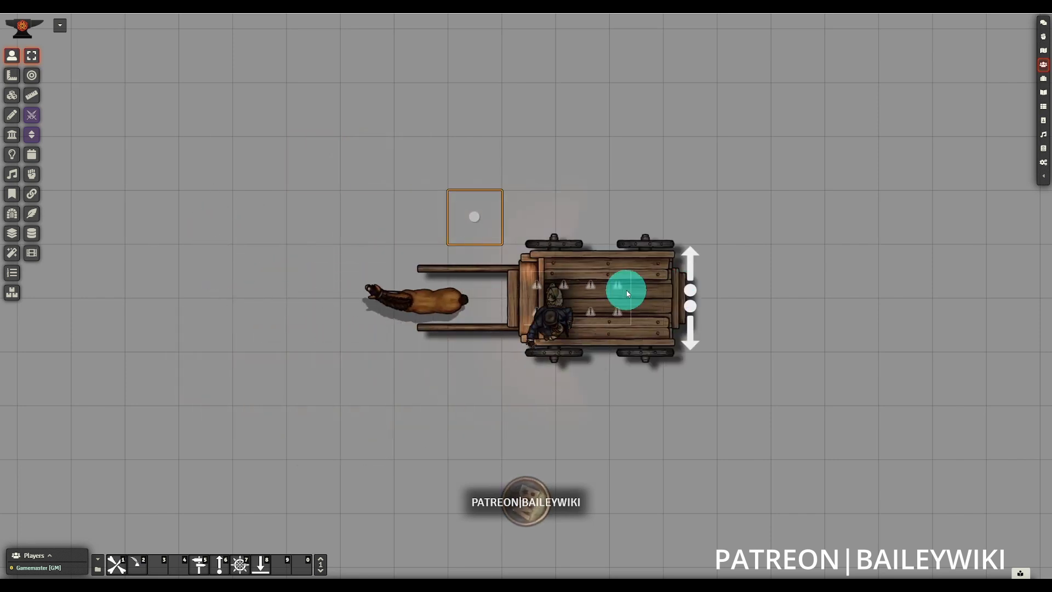
key(Left)
key(Left)
key(Left)
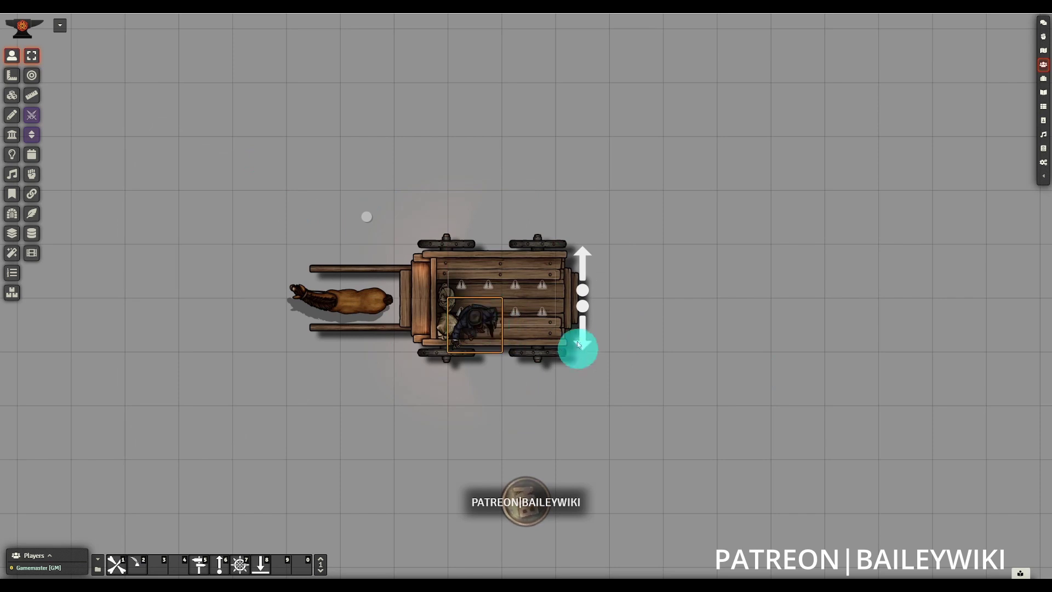
click(366, 217)
key(Down)
key(Up)
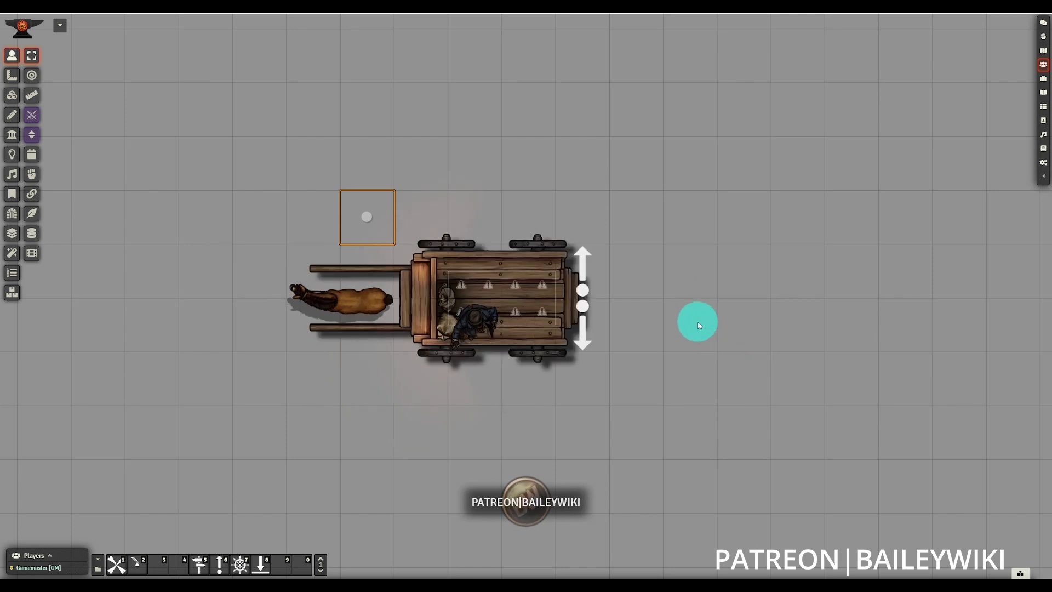
right_click(571, 325)
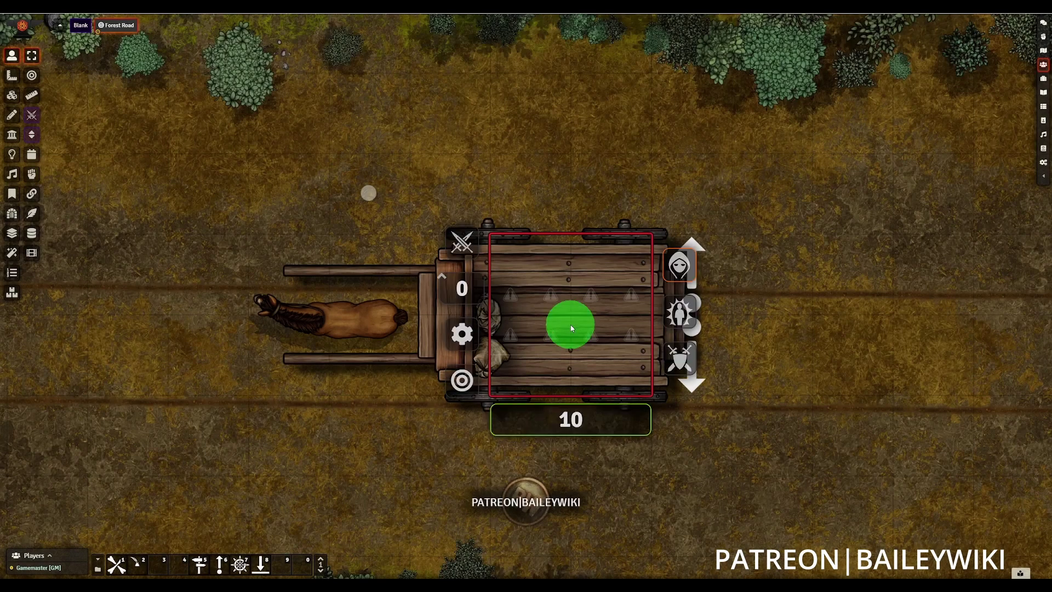
right_click(570, 325)
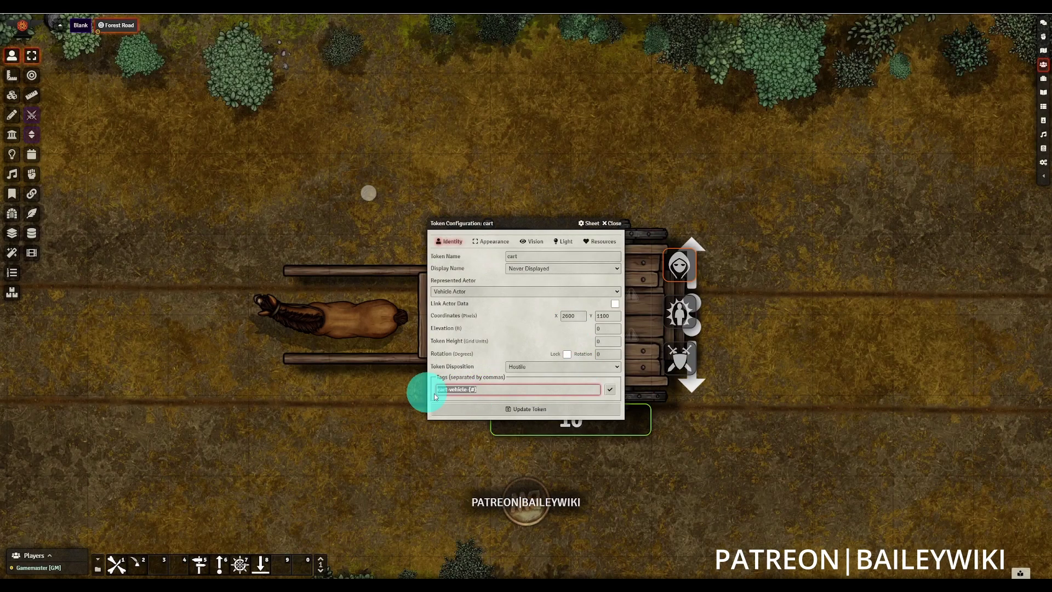
click(611, 224)
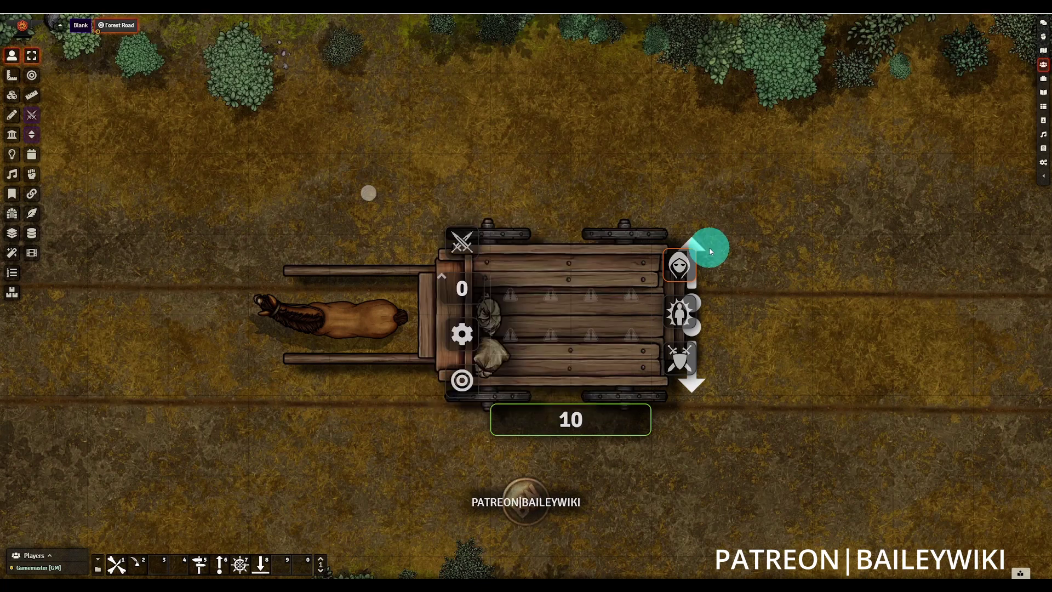
click(10, 99)
click(708, 245)
double_click(710, 250)
click(685, 377)
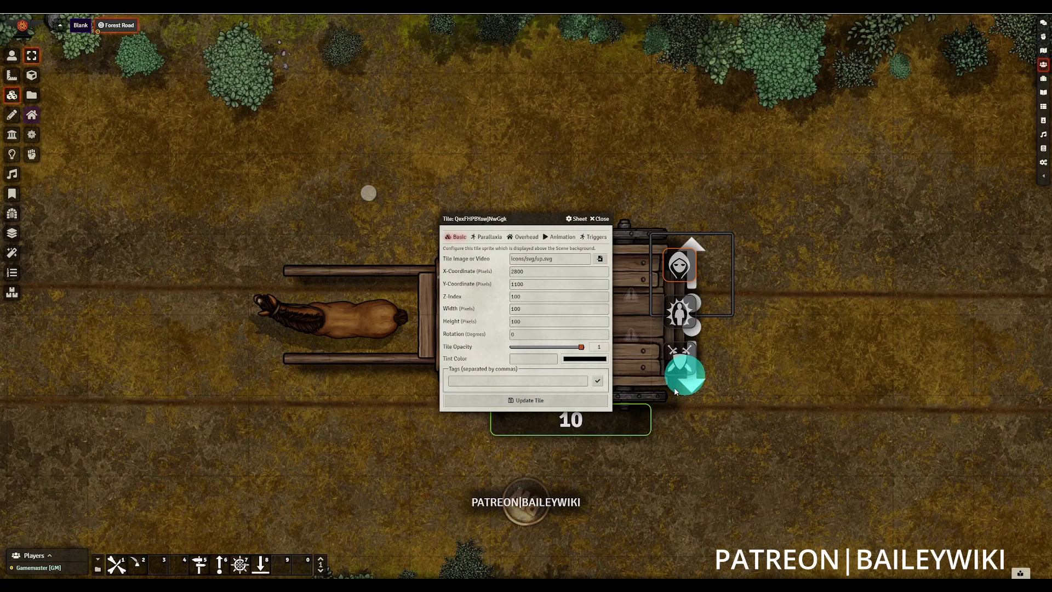
click(588, 238)
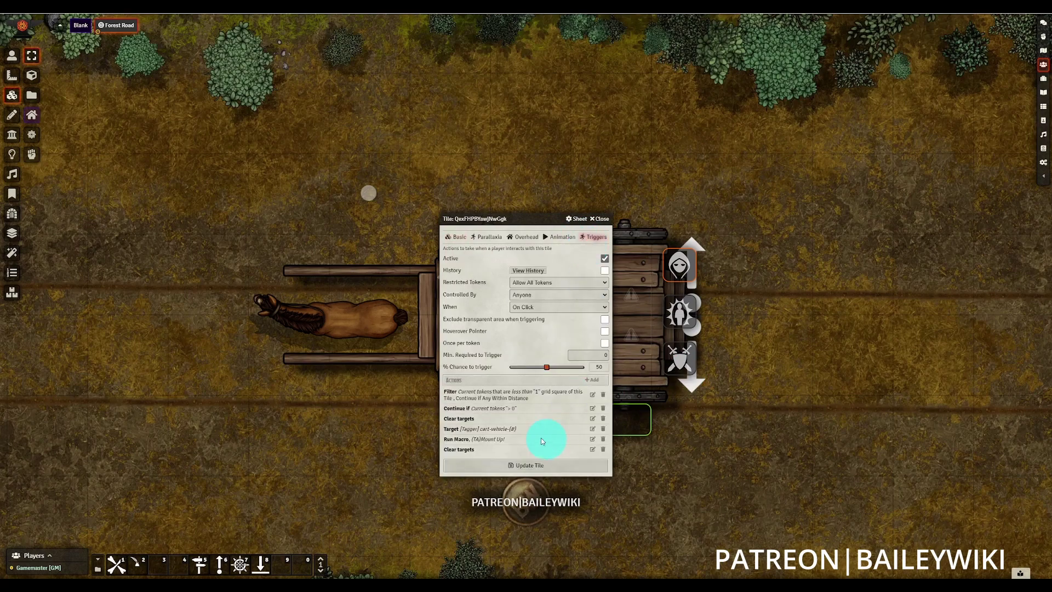
click(605, 219)
scroll(800, 367, down, 7)
scroll(696, 403, down, 5)
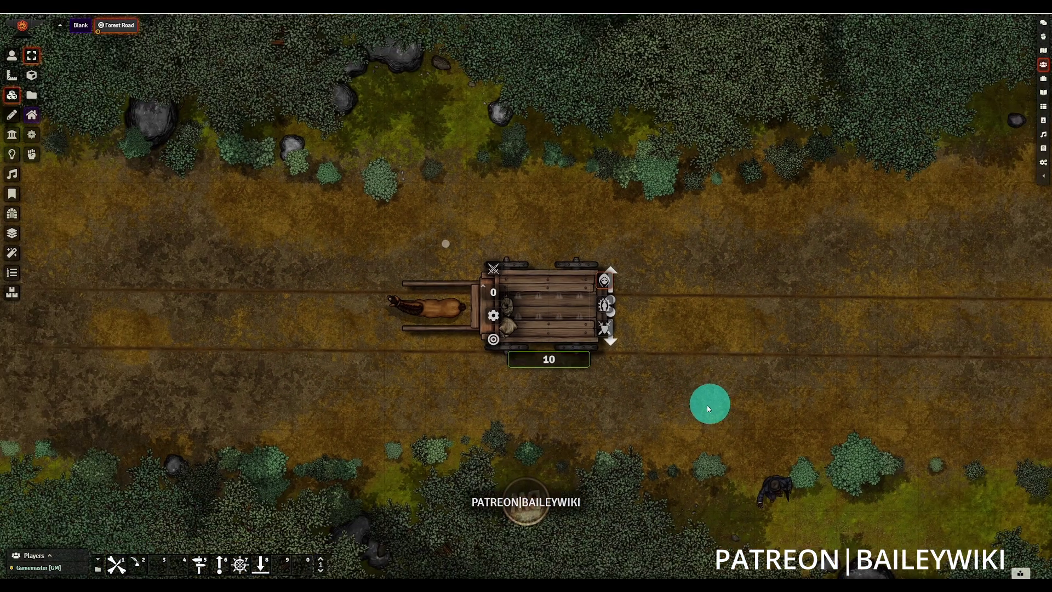
Clear the selection, reveal empty road, and paste a second cart prefab from the Actors Directory.
click(12, 57)
drag(332, 366, 435, 415)
drag(713, 394, 539, 408)
click(1044, 65)
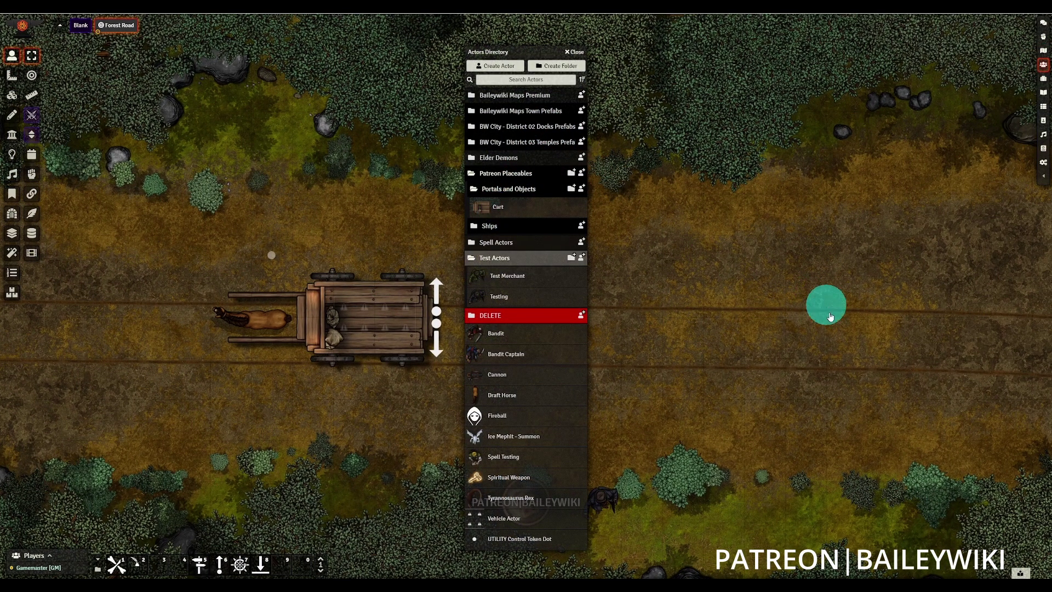
key(ctrl+v)
click(577, 67)
click(824, 317)
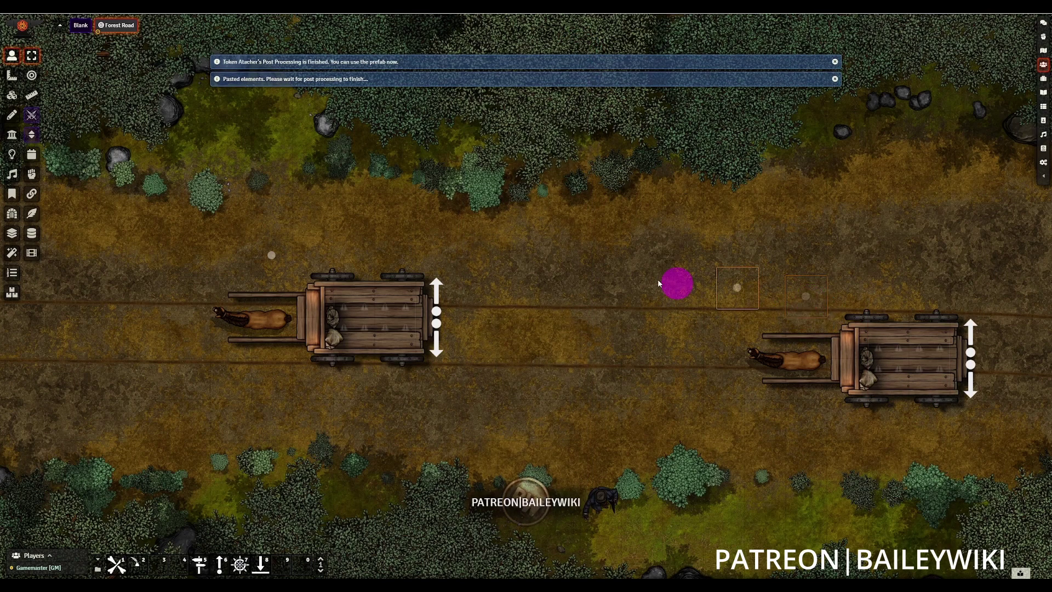
Move the second cart to sit beside the first cart on the Forest Road.
drag(659, 284, 609, 266)
scroll(764, 251, up, 3)
drag(784, 263, 573, 308)
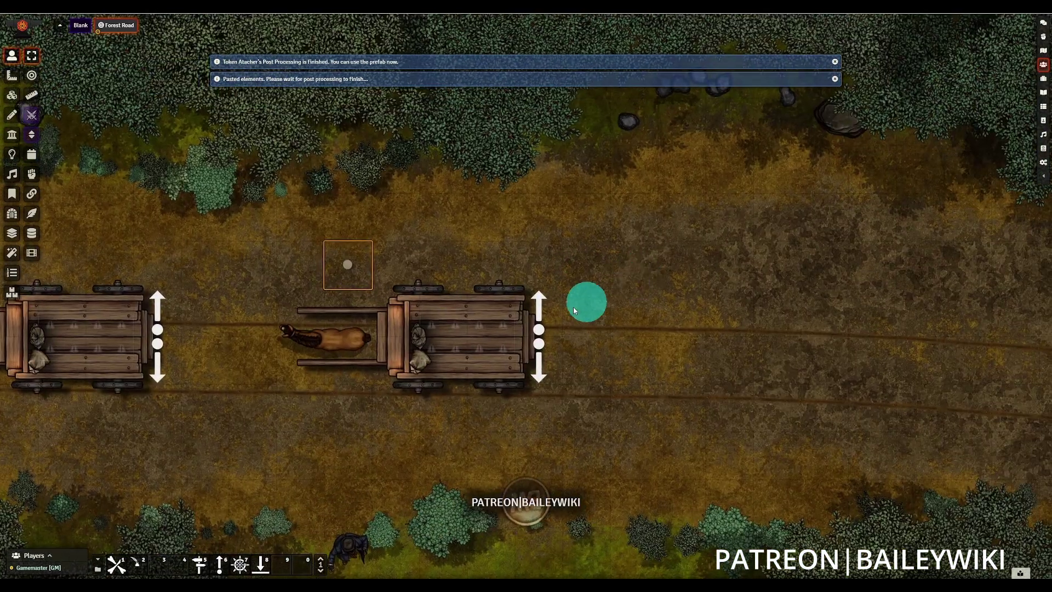
scroll(486, 328, up, 3)
Inspect the second cart's token configuration and its up-arrow tile's trigger actions.
right_click(486, 348)
right_click(486, 347)
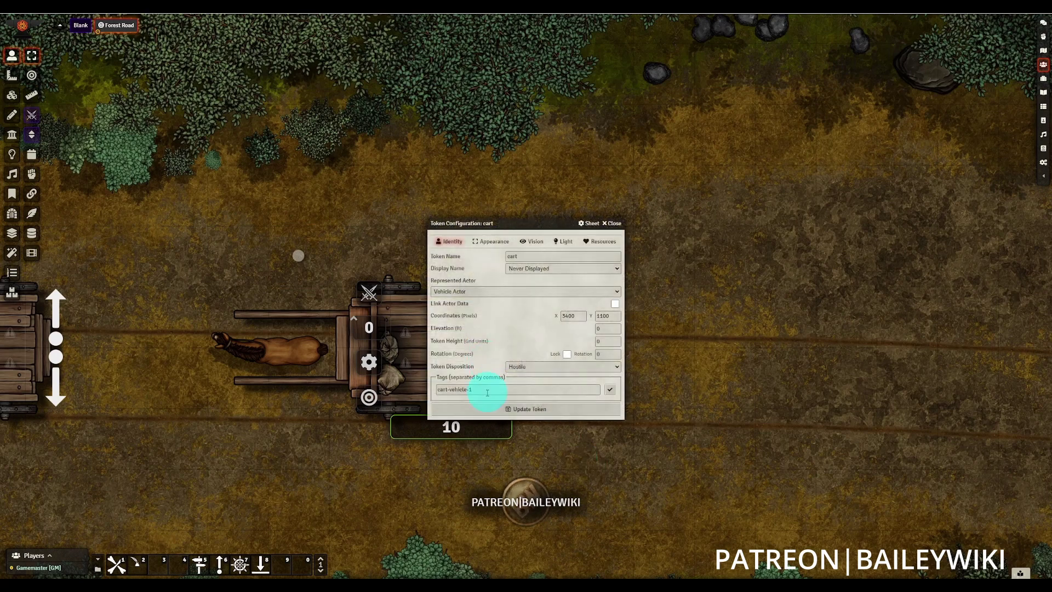
click(612, 225)
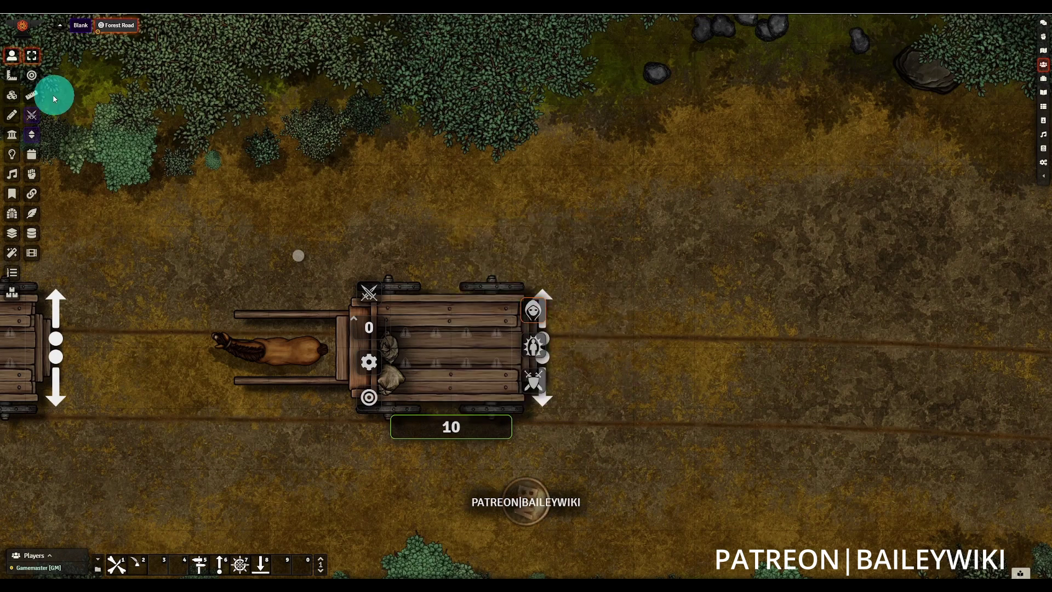
click(12, 95)
double_click(557, 312)
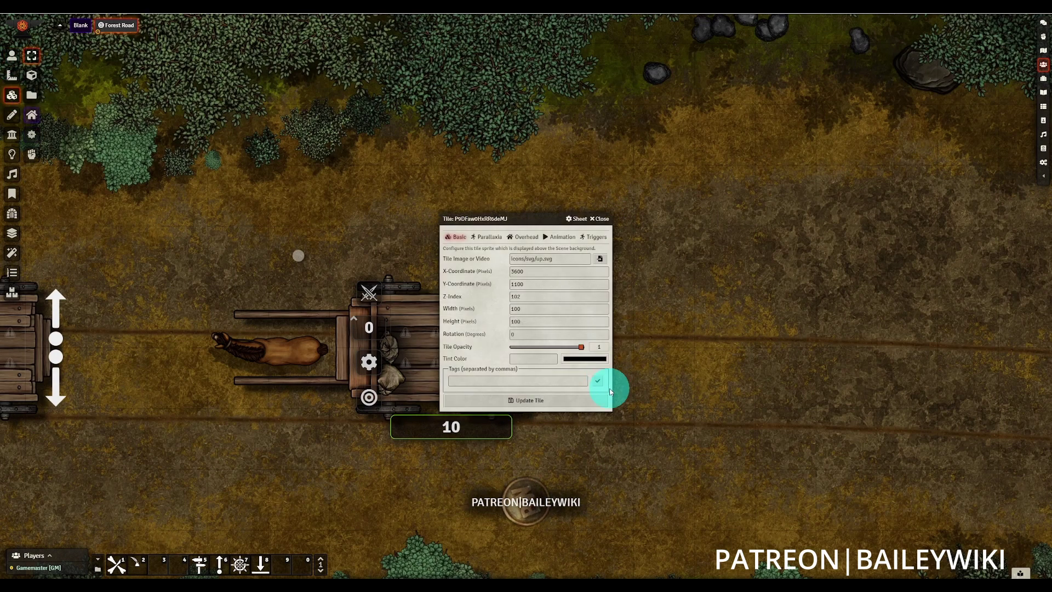
click(594, 238)
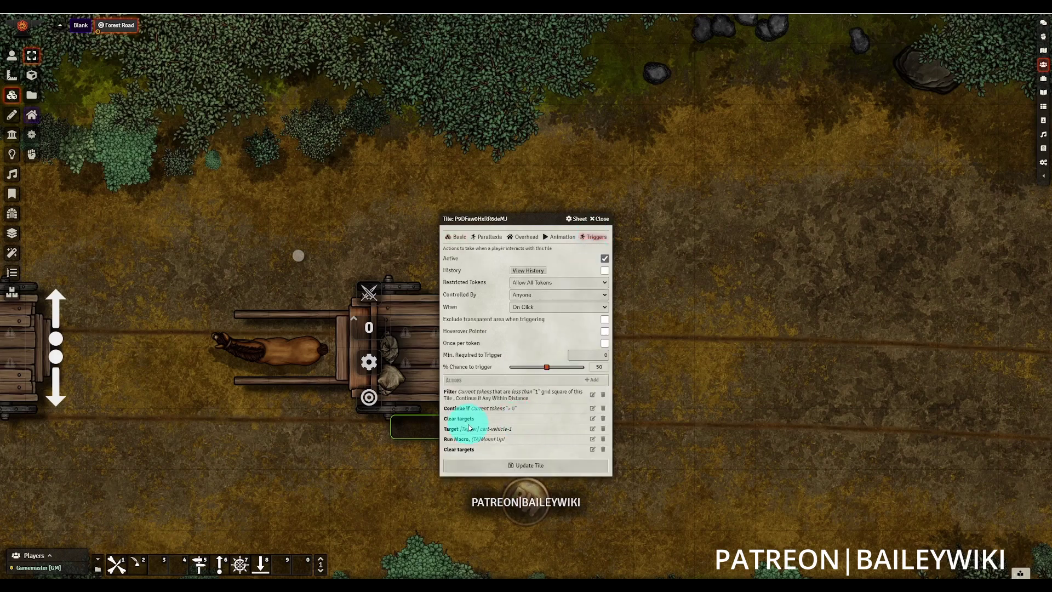
click(601, 220)
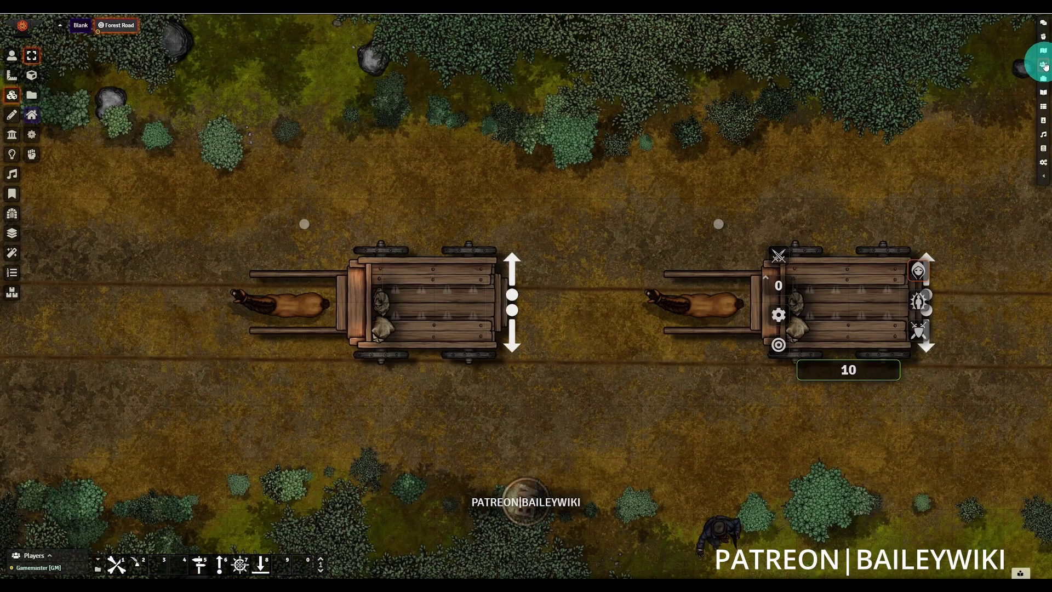
Place the Testing actor as a token on the road.
click(1044, 65)
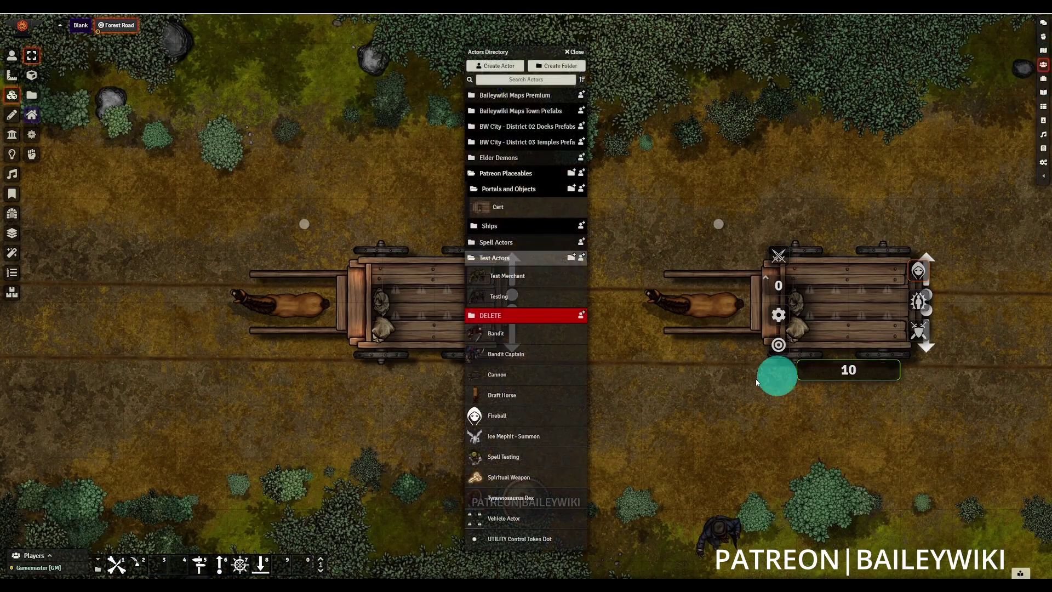
drag(501, 299, 616, 431)
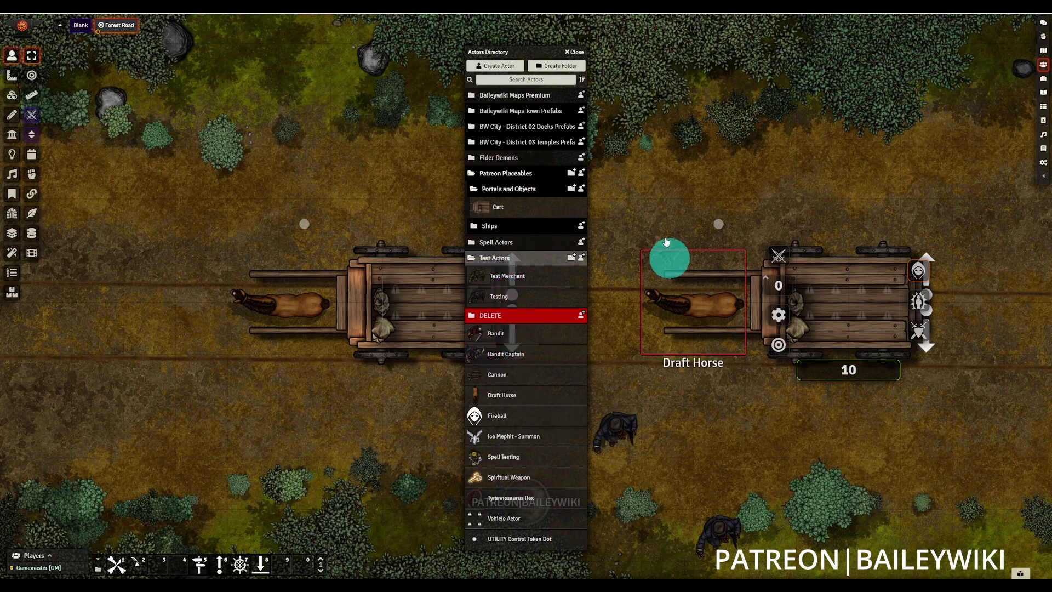
click(575, 51)
Walk the Testing token to the left cart, mount it via the up arrow, and move around the cart bed.
key(a)
key(w)
key(w)
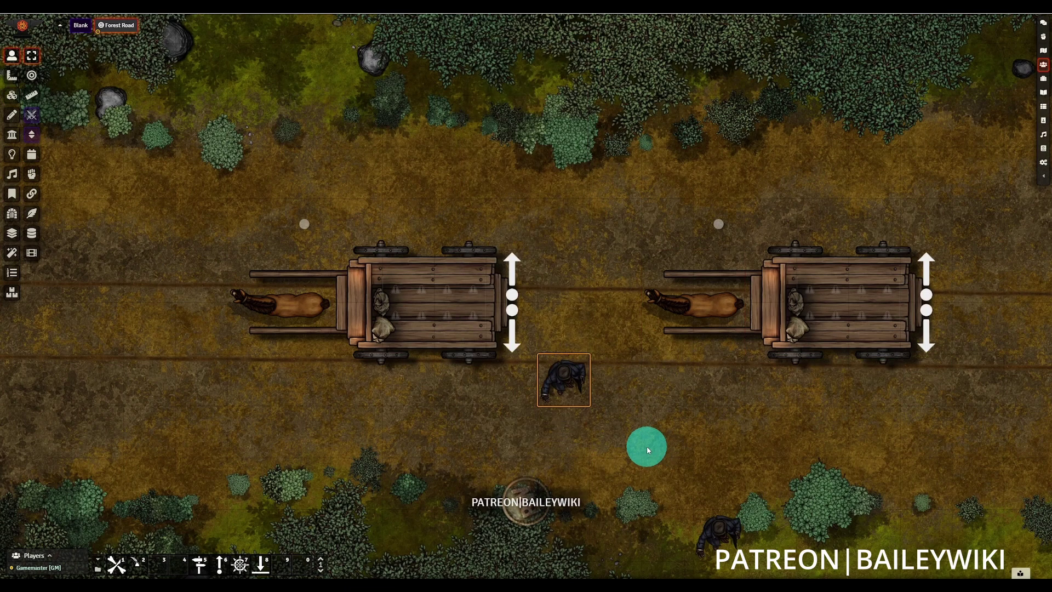
click(512, 294)
key(a)
key(a)
key(w)
key(a)
key(s)
key(d)
key(w)
key(Left)
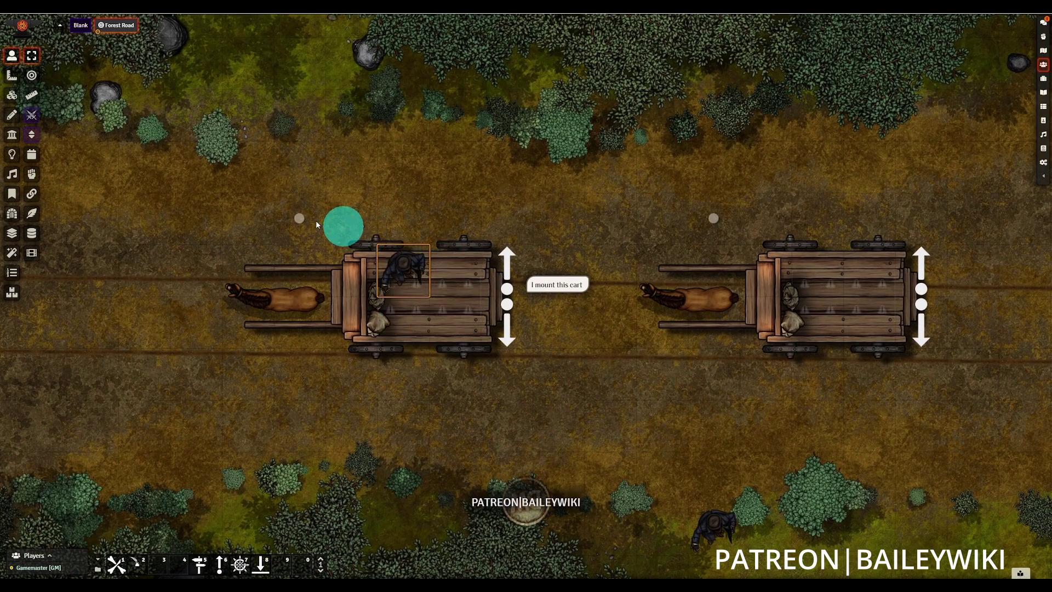
click(507, 305)
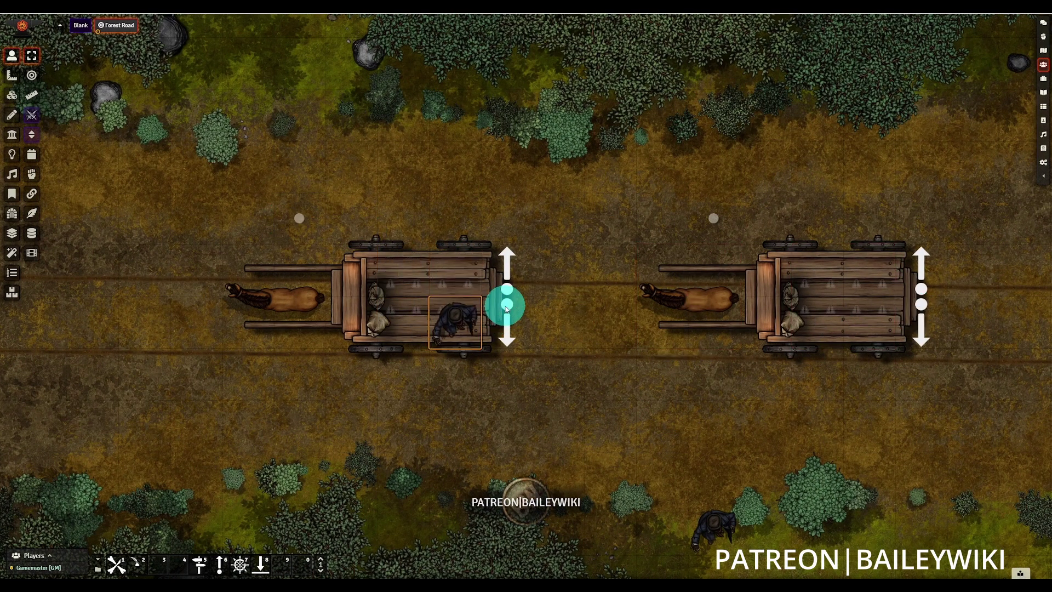
Shift both the left cart with its rider and the right cart two squares left.
click(299, 218)
key(Left)
key(Left)
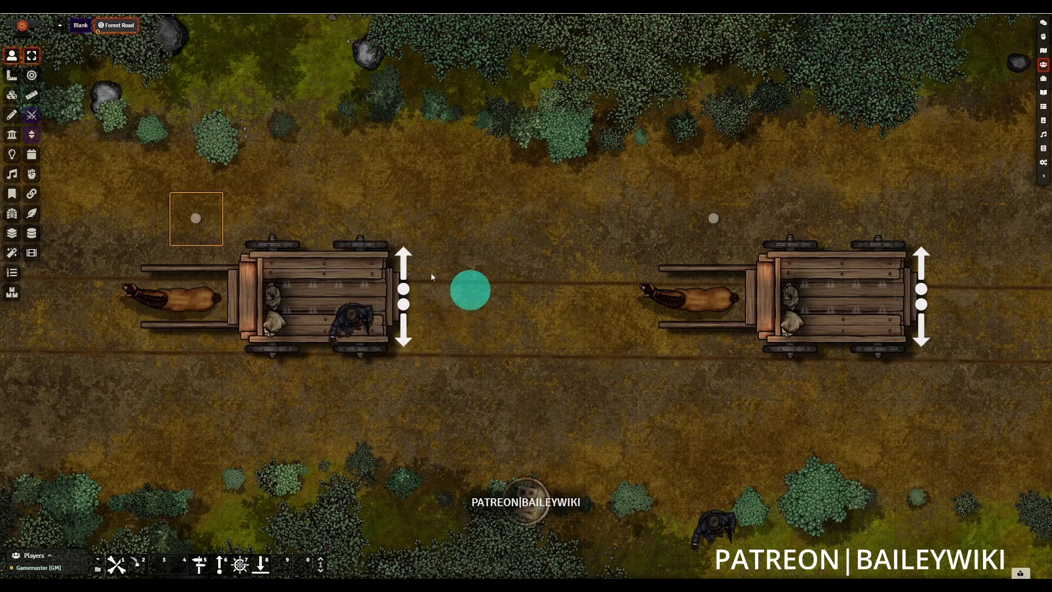
click(713, 218)
key(Left)
key(Left)
Dismount the token from the left cart via the down arrow and mount it onto the right cart.
click(344, 313)
click(402, 309)
key(Right)
key(Right)
key(Down)
key(Down)
key(Right)
key(Right)
key(Right)
key(Right)
key(Right)
key(Right)
key(Right)
key(Up)
key(Up)
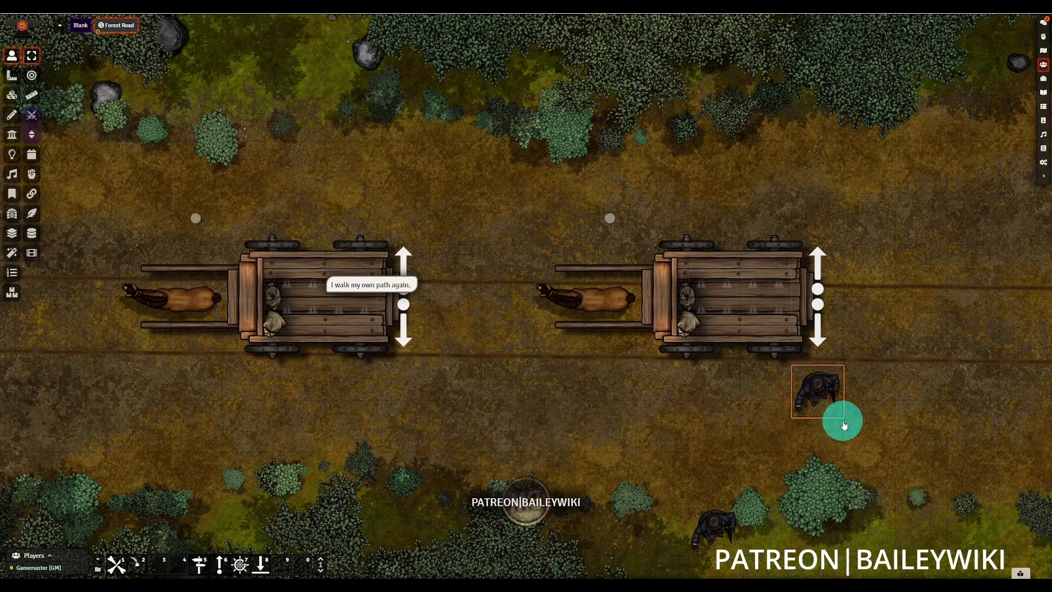
click(817, 287)
Nudge the carts one square left and right to confirm the rider follows.
click(600, 223)
key(Left)
key(Right)
click(205, 214)
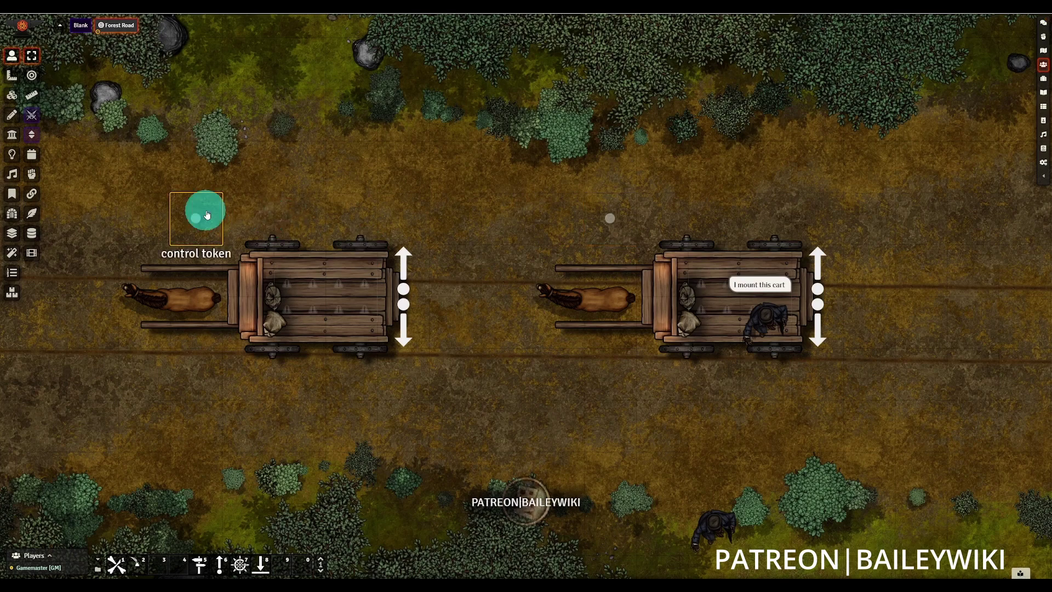
key(Left)
key(Right)
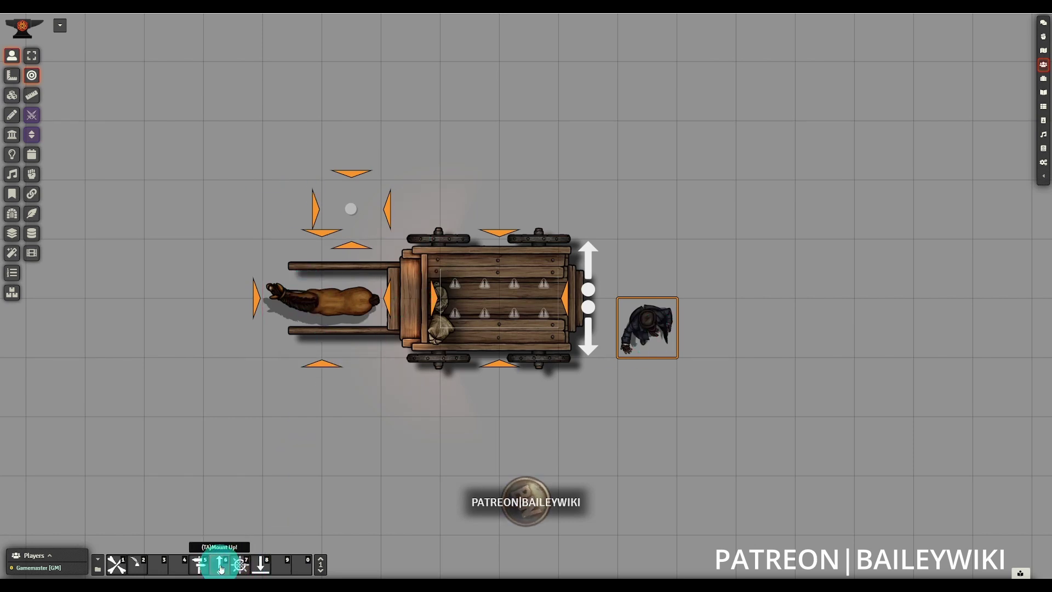
With WASD keys, move the dismounted token to stand below and right of the wagon.
click(32, 56)
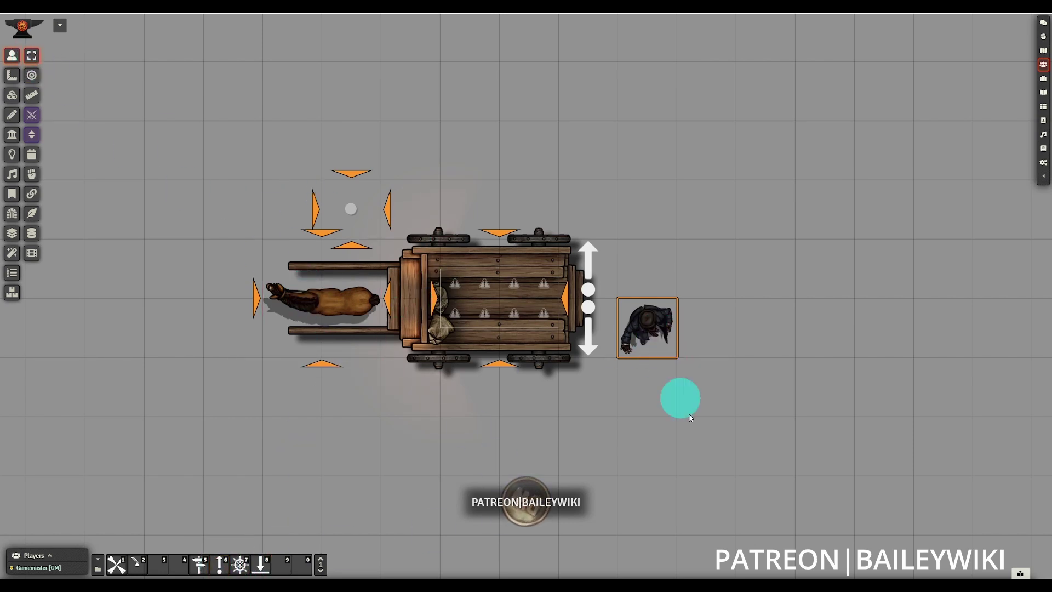
key(d)
key(d)
key(s)
key(a)
key(w)
key(d)
key(s)
key(a)
key(d)
key(s)
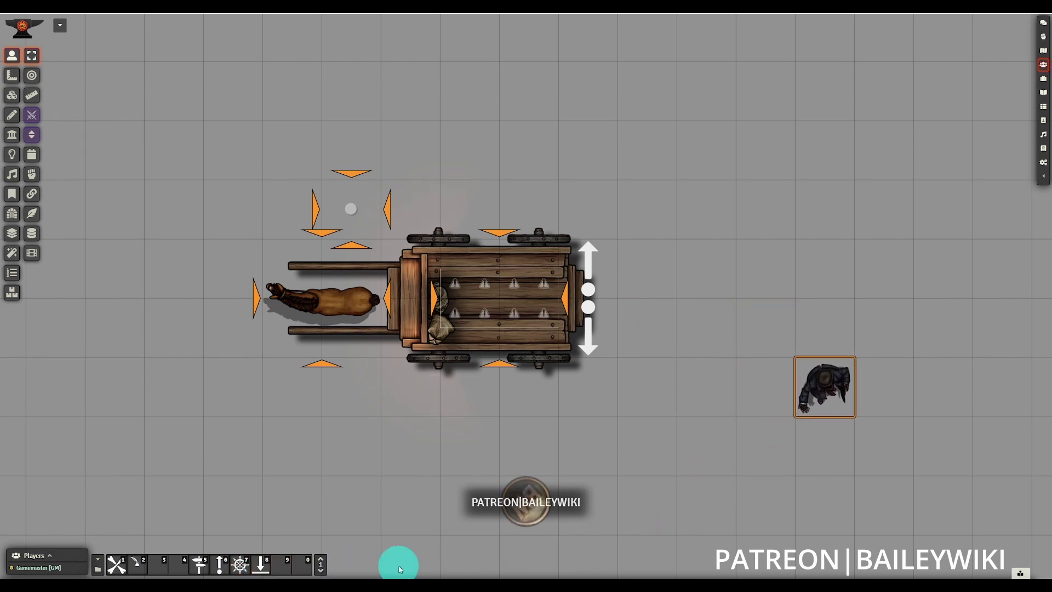
key(s)
key(w)
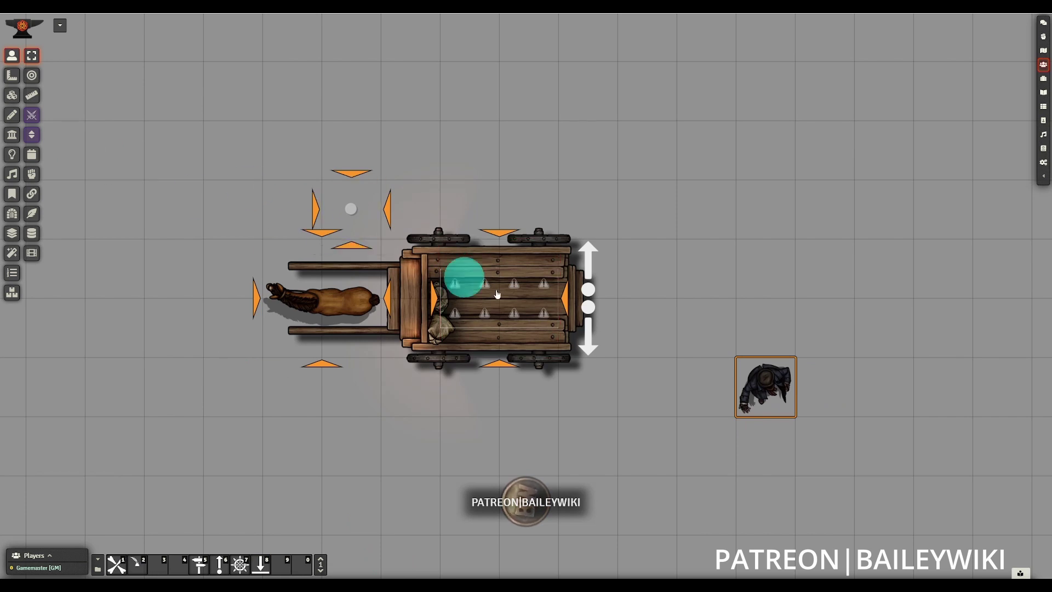